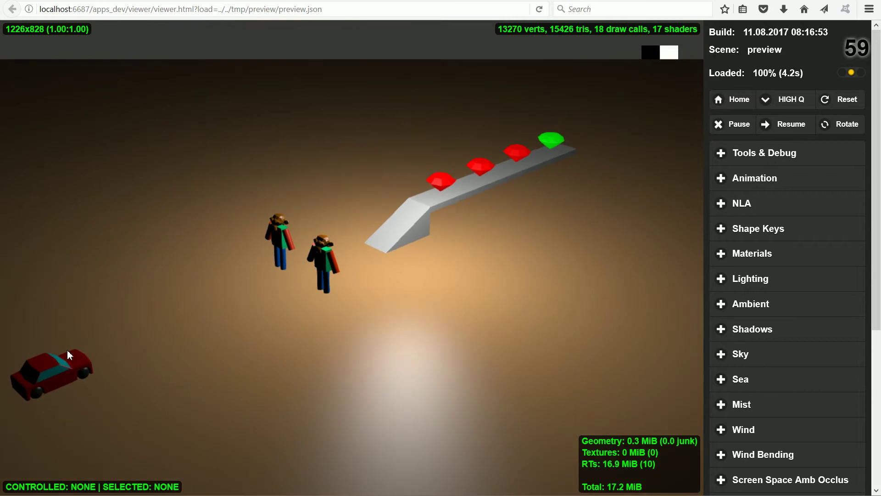
Take control of the red car and drive it with W up the ramp, past the gems and off the end.
{"action": "left_click", "coordinate": [70, 355]}
{"action": "key", "text": "w"}
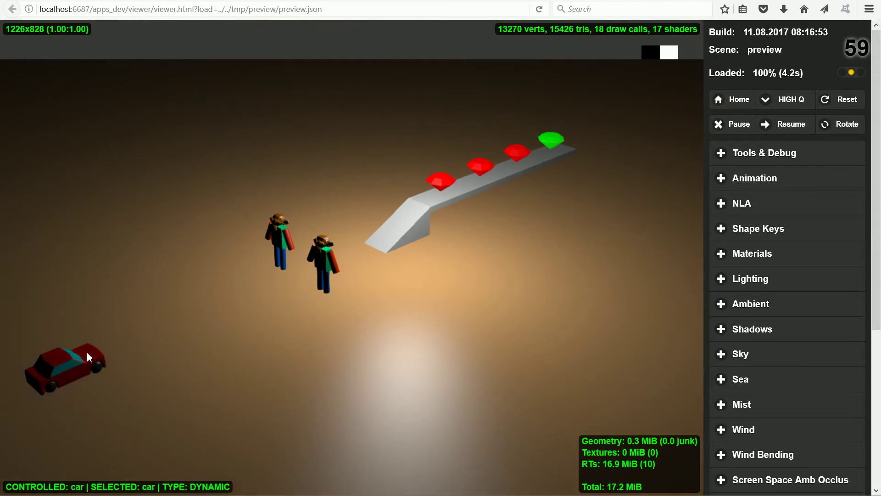
{"action": "key", "text": "w"}
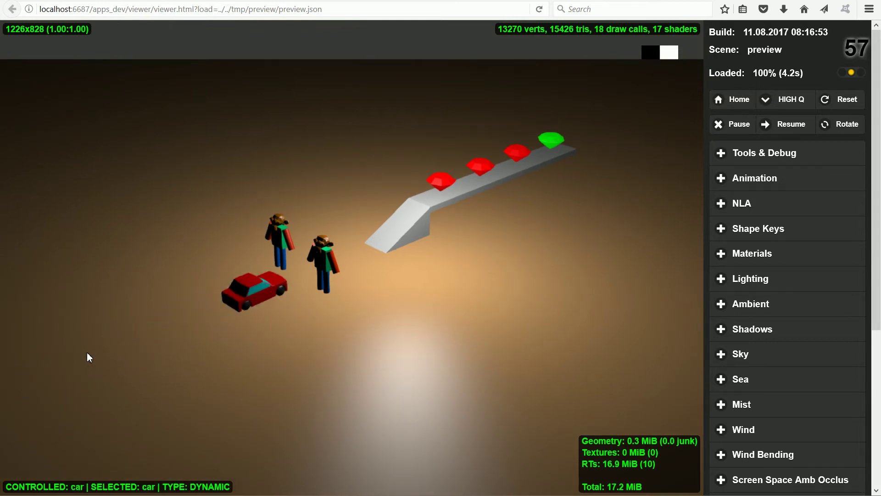
{"action": "key", "text": "w"}
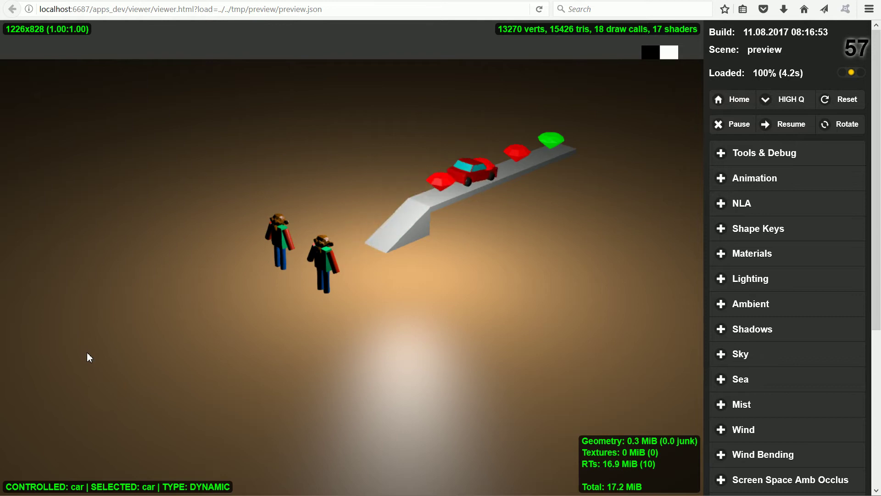
{"action": "key", "text": "w"}
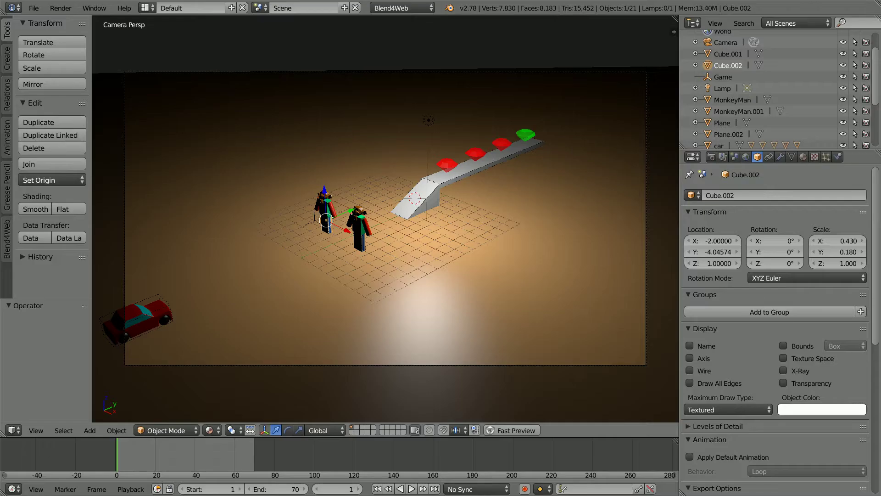
Keep Box as the platform's collision bounds in the Physics tab, then select the ramp.
{"action": "right_click", "coordinate": [502, 154]}
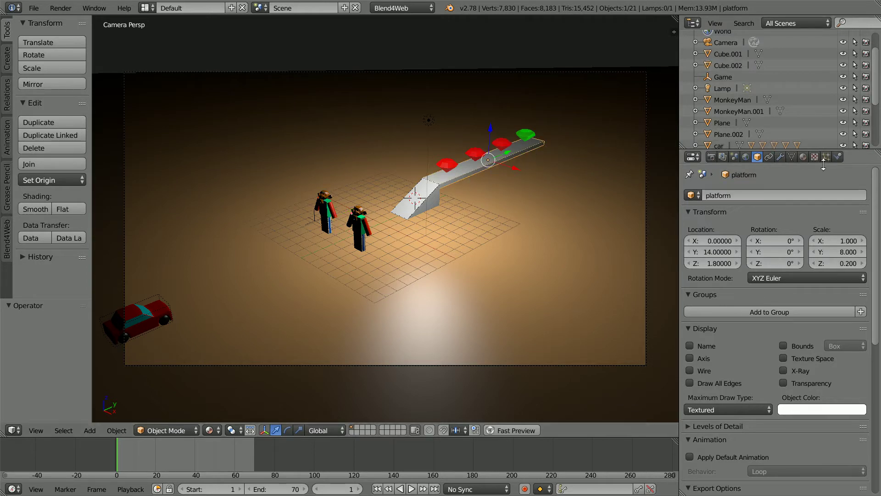
{"action": "left_click", "coordinate": [838, 157]}
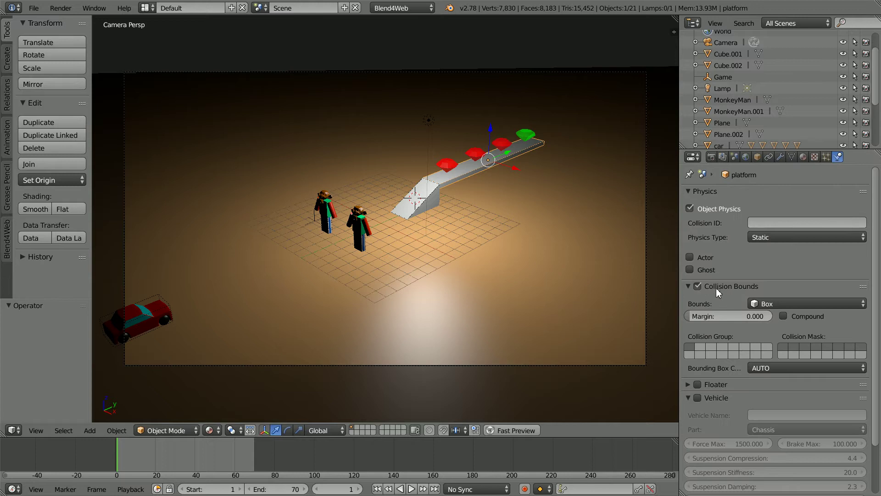
{"action": "left_click", "coordinate": [793, 303]}
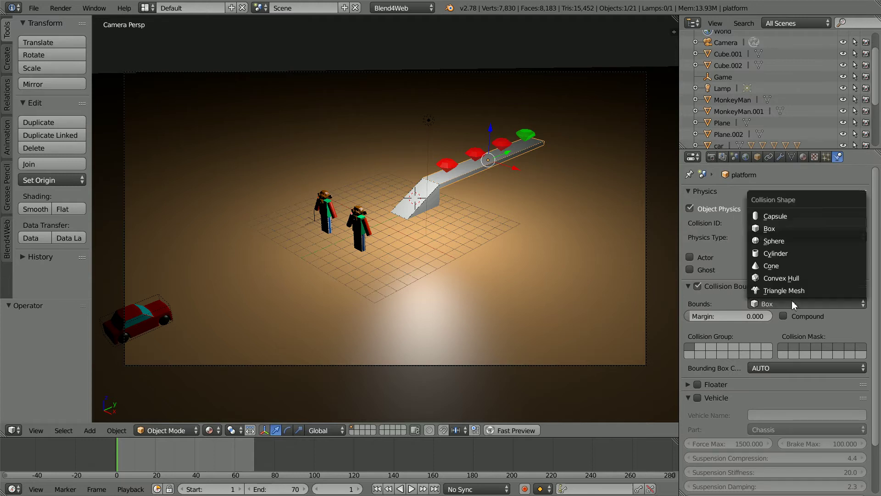
{"action": "left_click", "coordinate": [787, 229]}
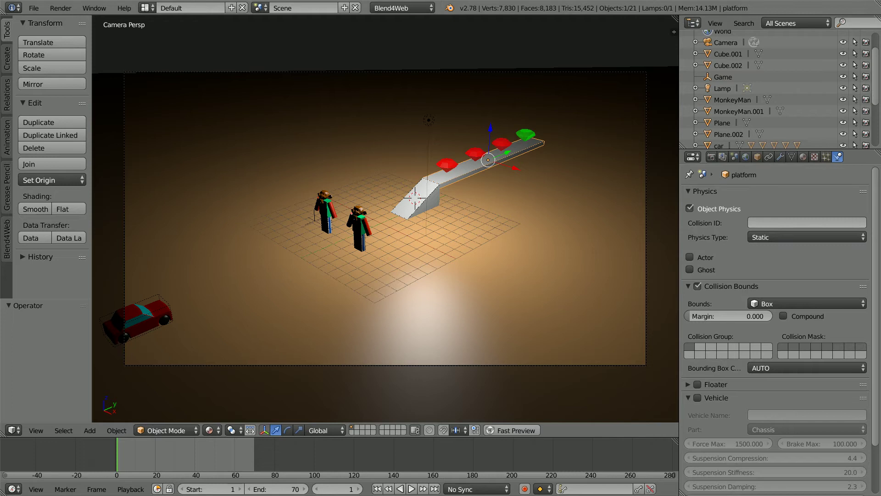
{"action": "right_click", "coordinate": [358, 222]}
{"action": "right_click", "coordinate": [435, 208]}
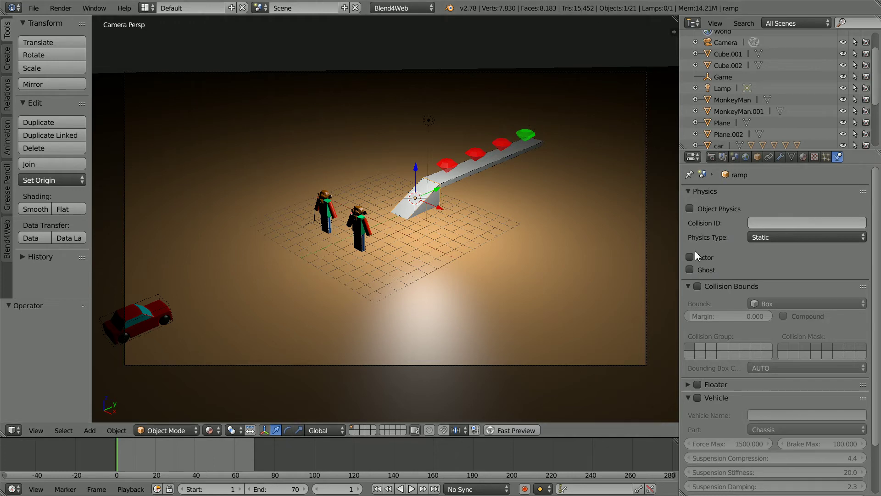
Turn on Collision Bounds for the ramp and choose Convex Hull as its shape.
{"action": "left_click", "coordinate": [698, 287]}
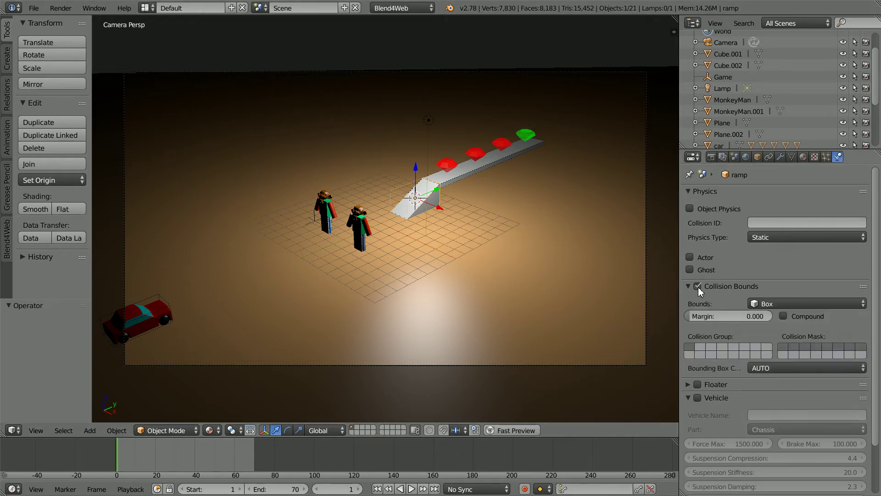
{"action": "left_click", "coordinate": [766, 304]}
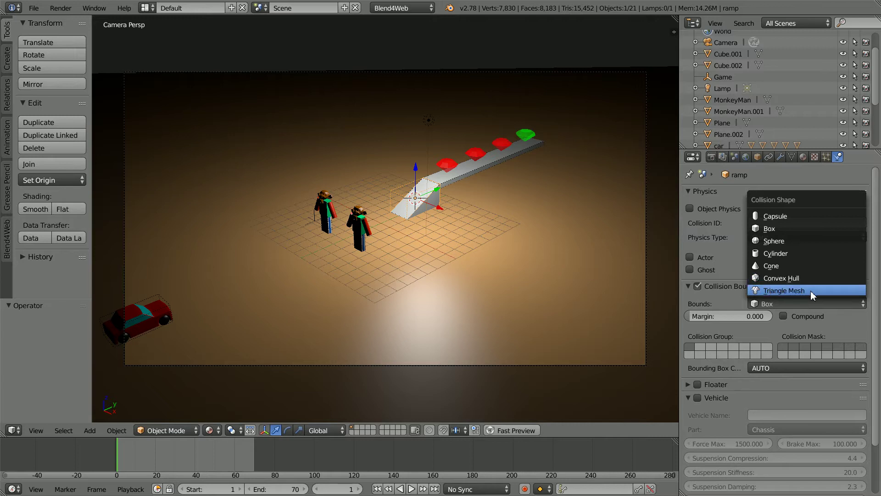
{"action": "left_click", "coordinate": [783, 279]}
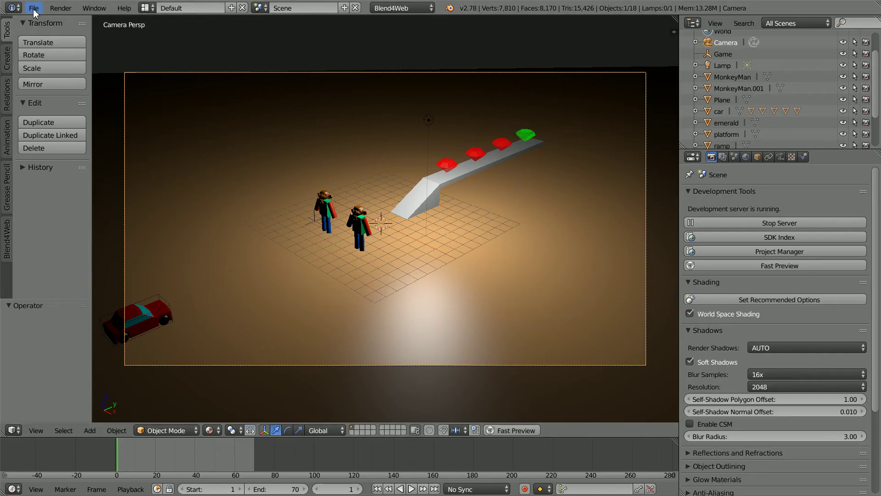
Reopen driveOneTut29.blend from the recent files list.
{"action": "left_click", "coordinate": [33, 9]}
{"action": "mouse_move", "coordinate": [94, 45]}
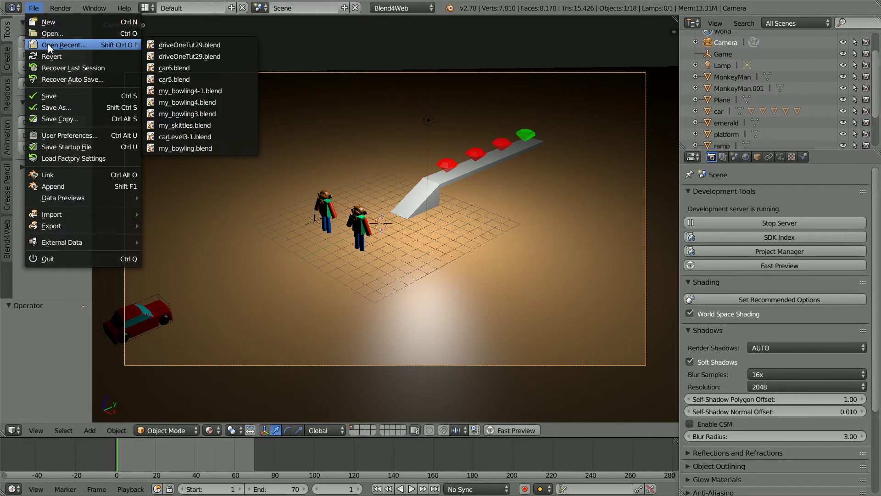
{"action": "left_click", "coordinate": [229, 47]}
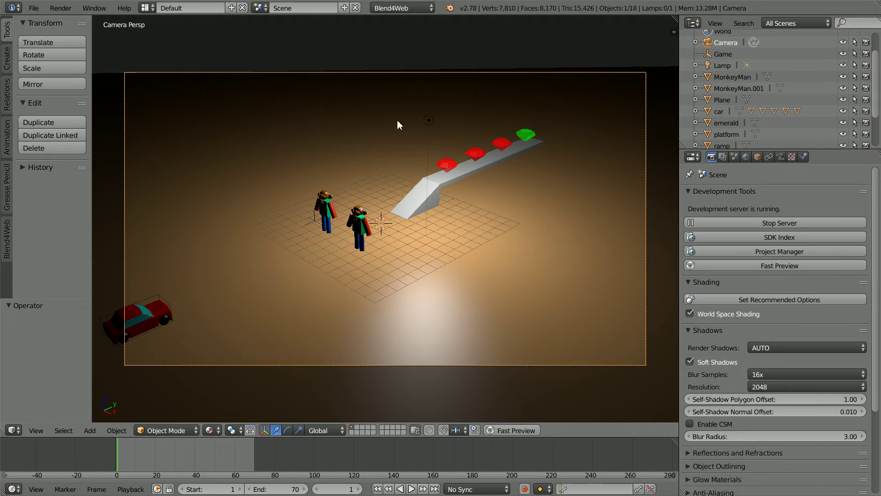
Add a mesh plane at the origin and lift it about 1.2 units along Z.
{"action": "left_click", "coordinate": [89, 430]}
{"action": "mouse_move", "coordinate": [104, 416]}
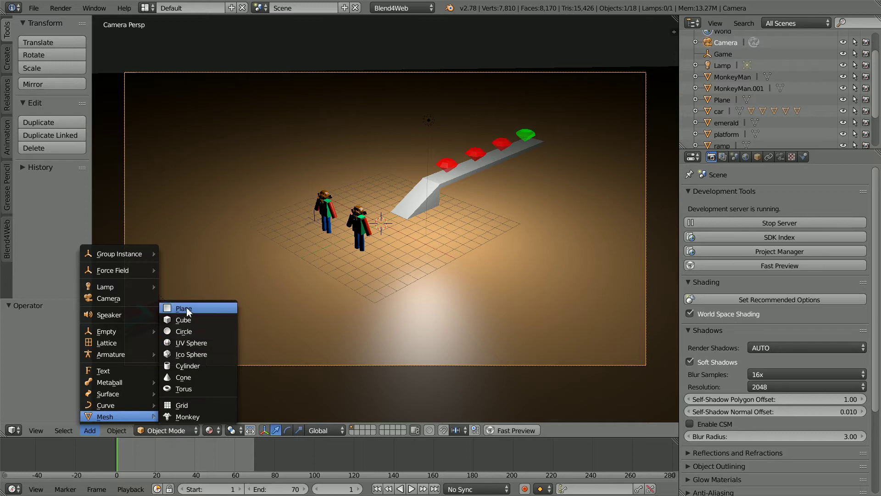
{"action": "left_click", "coordinate": [203, 309]}
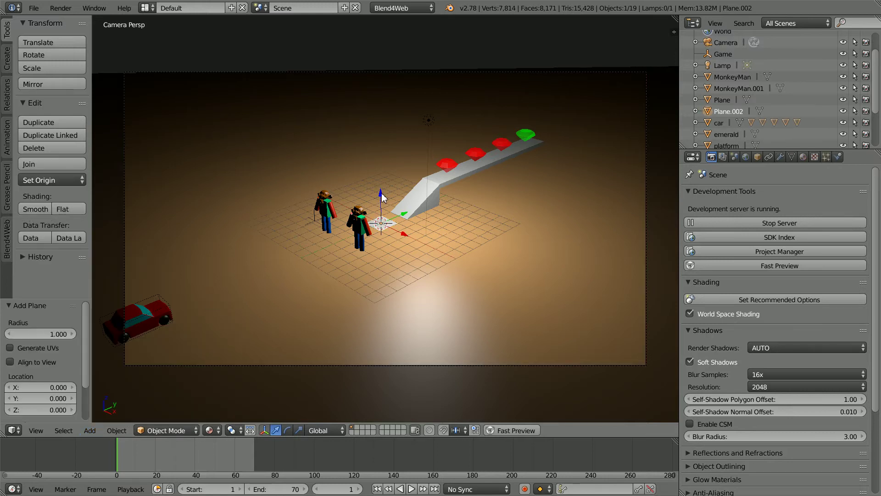
{"action": "left_click_drag", "start_coordinate": [380, 195], "coordinate": [379, 182]}
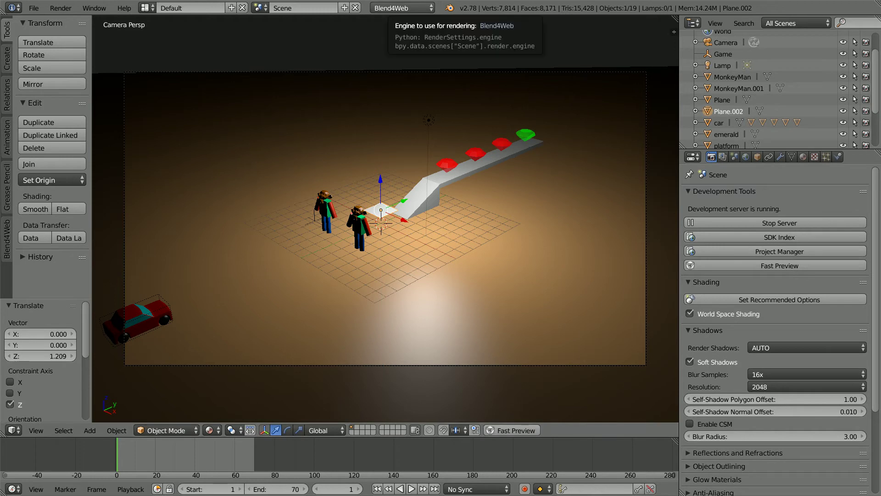
{"action": "left_click", "coordinate": [36, 430]}
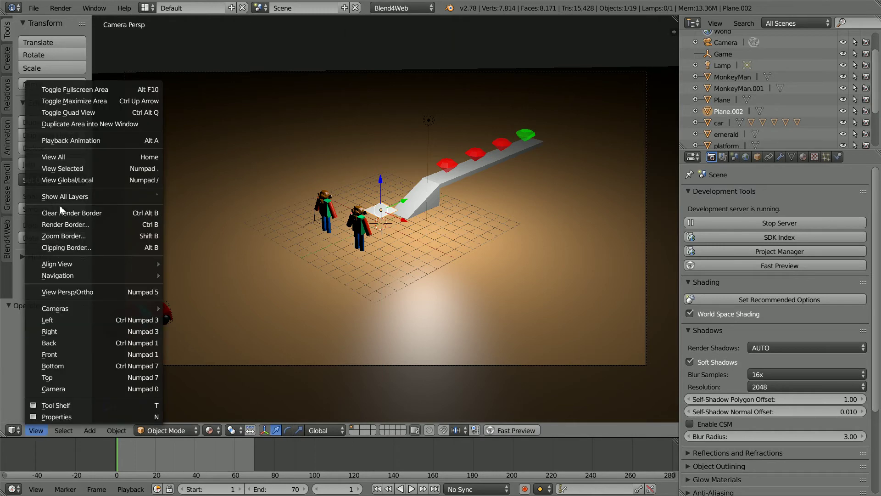
Switch to Quad View, frame the new plane and ramp in each view, and select the ramp.
{"action": "left_click", "coordinate": [105, 114]}
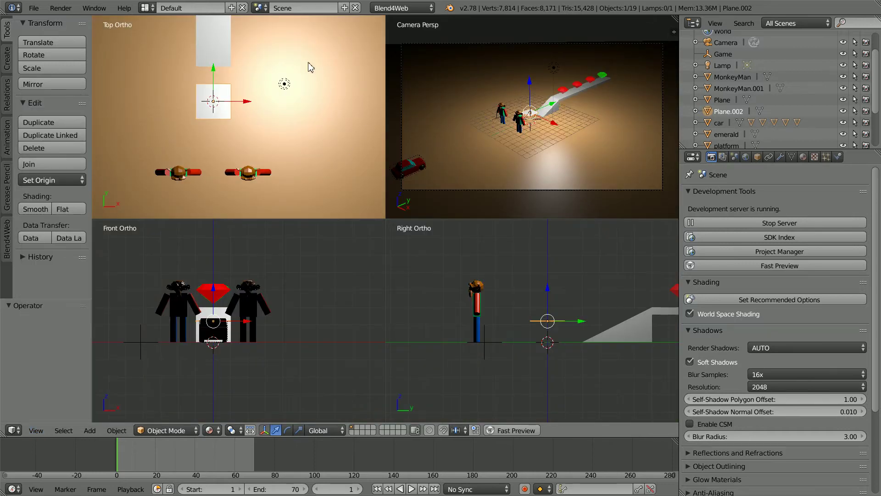
{"action": "middle_click_drag", "start_coordinate": [307, 68], "coordinate": [339, 155], "text": "shift"}
{"action": "scroll", "coordinate": [341, 154], "scroll_direction": "up", "scroll_amount": 1}
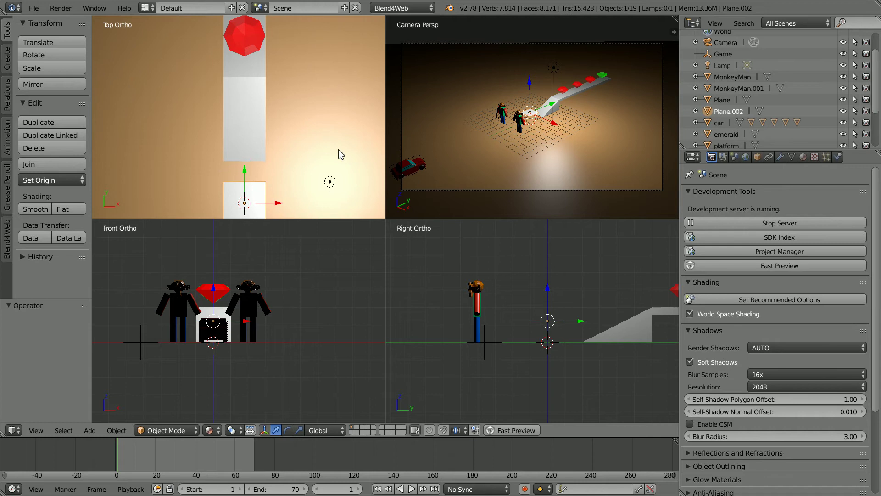
{"action": "scroll", "coordinate": [527, 173], "scroll_direction": "up", "scroll_amount": 7}
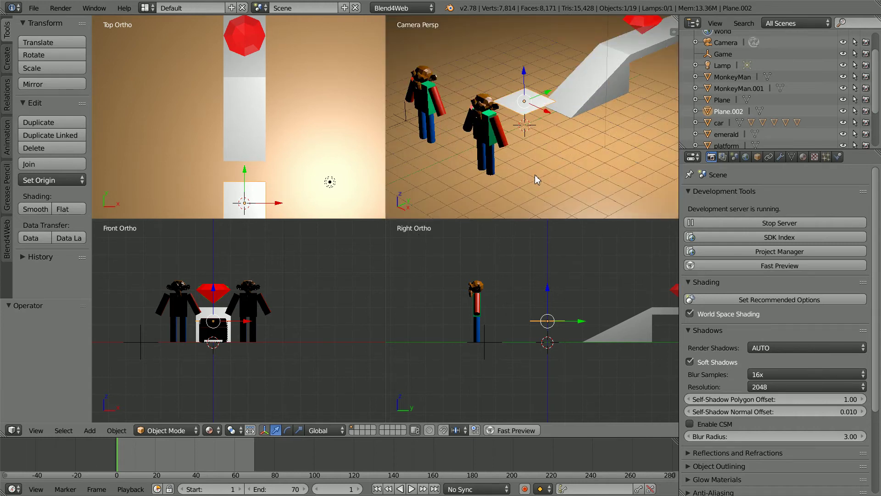
{"action": "middle_click_drag", "start_coordinate": [622, 379], "coordinate": [531, 385], "text": "shift"}
{"action": "scroll", "coordinate": [570, 396], "scroll_direction": "up", "scroll_amount": 4}
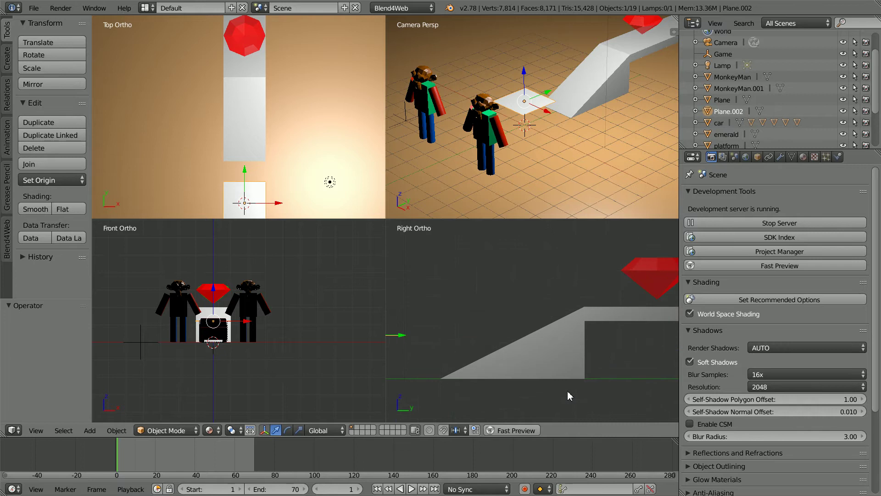
{"action": "scroll", "coordinate": [569, 395], "scroll_direction": "down", "scroll_amount": 1}
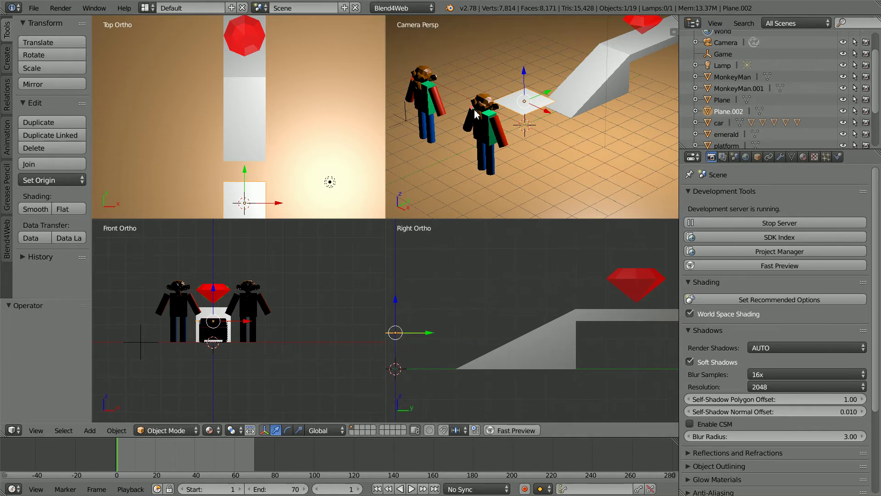
{"action": "right_click", "coordinate": [538, 351]}
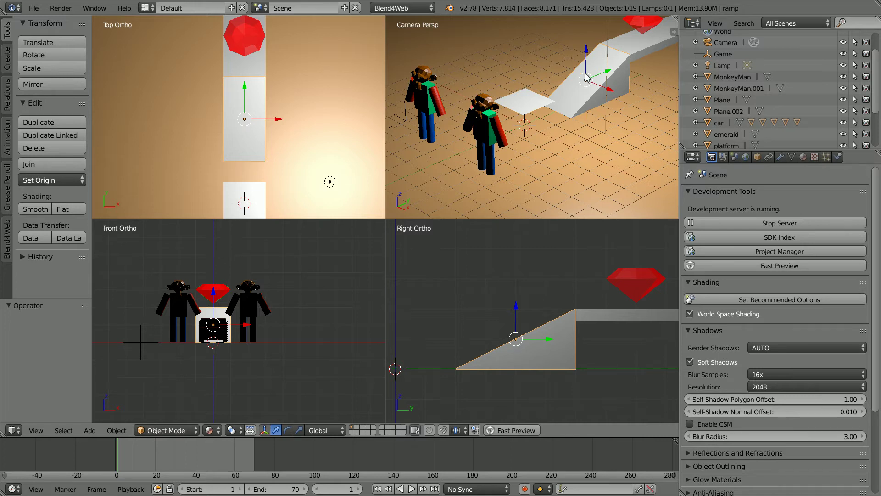
{"action": "left_click", "coordinate": [605, 72]}
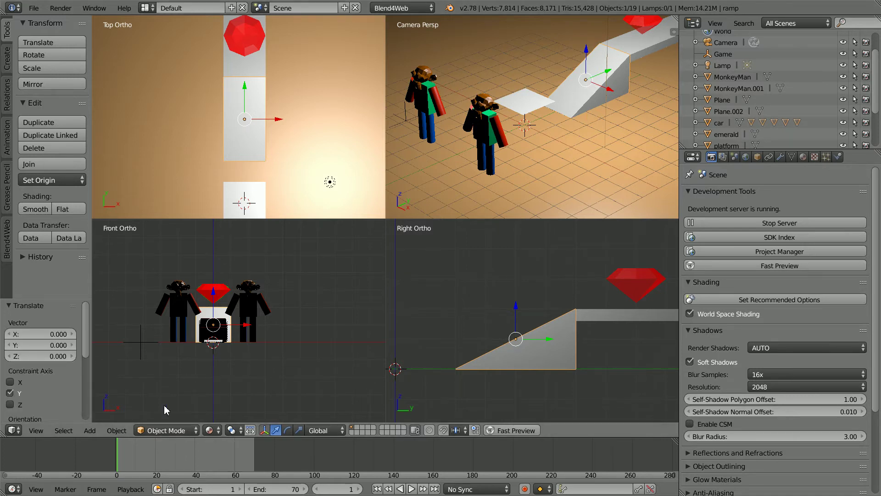
Snap the 3D cursor to the ramp, then snap Plane.002 onto the cursor.
{"action": "left_click", "coordinate": [117, 430]}
{"action": "mouse_move", "coordinate": [142, 335]}
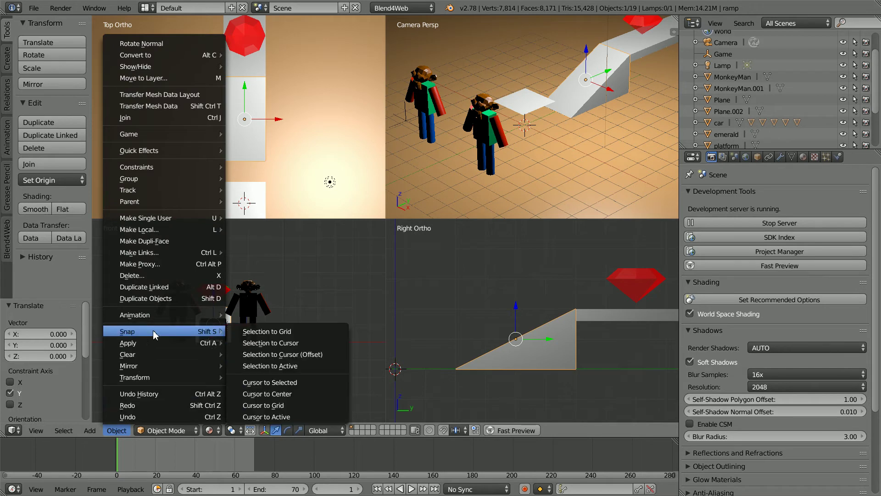
{"action": "left_click", "coordinate": [302, 387]}
{"action": "right_click", "coordinate": [241, 199]}
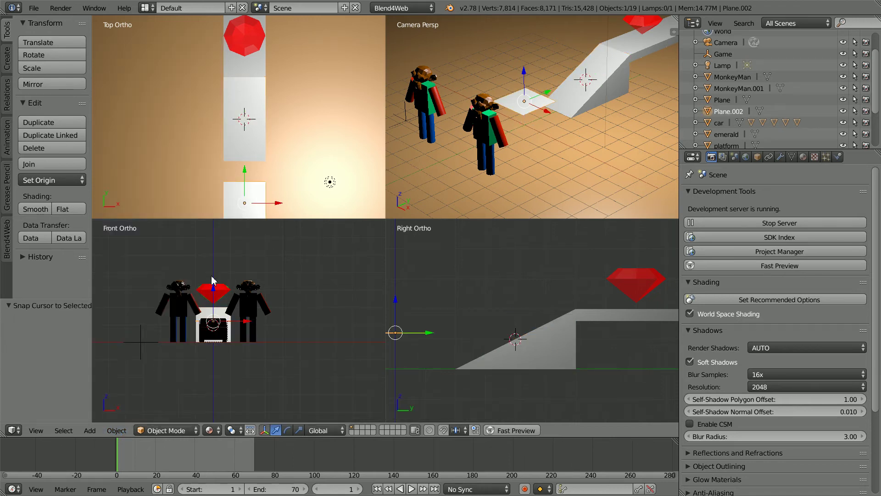
{"action": "left_click", "coordinate": [116, 430]}
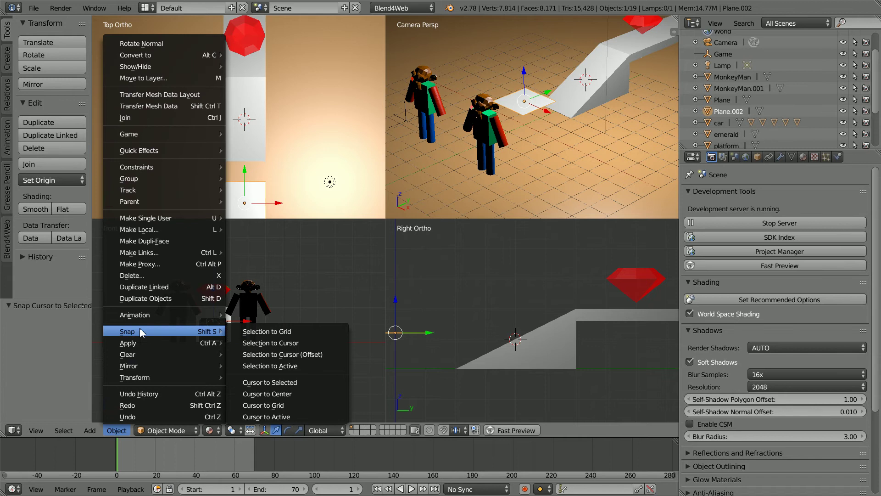
{"action": "left_click", "coordinate": [296, 343]}
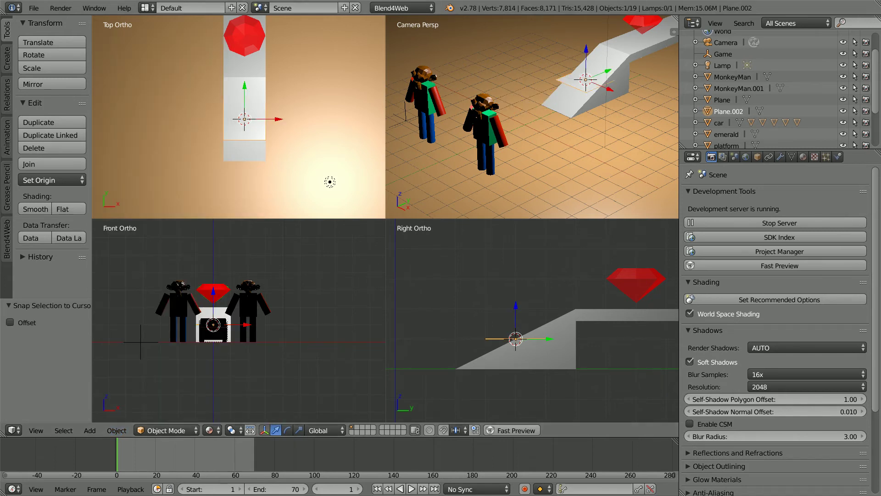
In Object properties, set Plane.002's Rotation X to 26.7° and Scale Y to 2.180.
{"action": "left_click", "coordinate": [759, 157]}
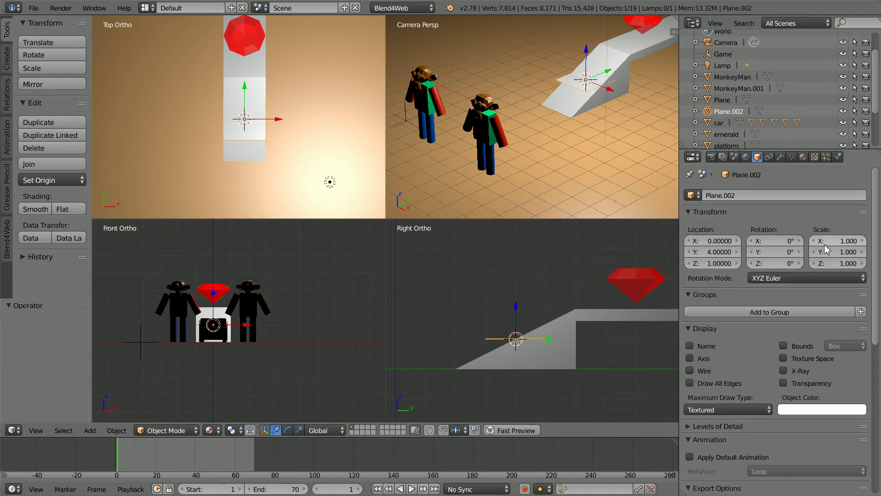
{"action": "left_click_drag", "start_coordinate": [829, 257], "coordinate": [879, 241]}
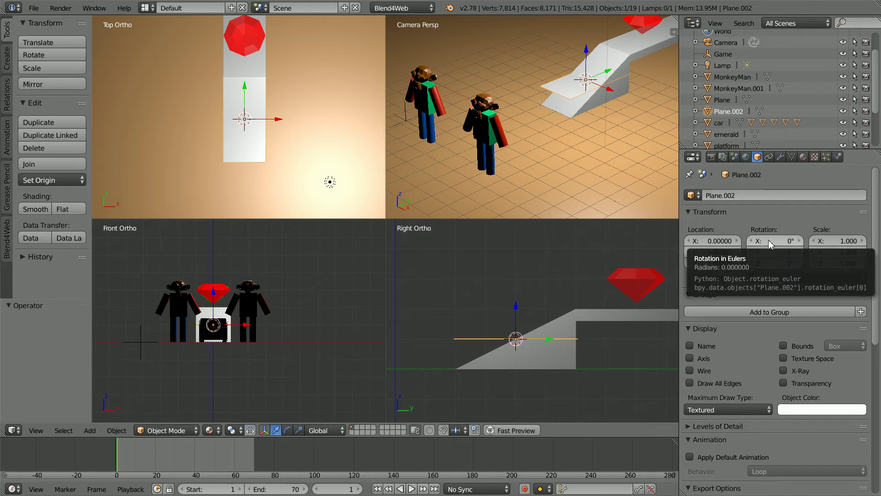
{"action": "left_click_drag", "start_coordinate": [771, 244], "coordinate": [17, 229]}
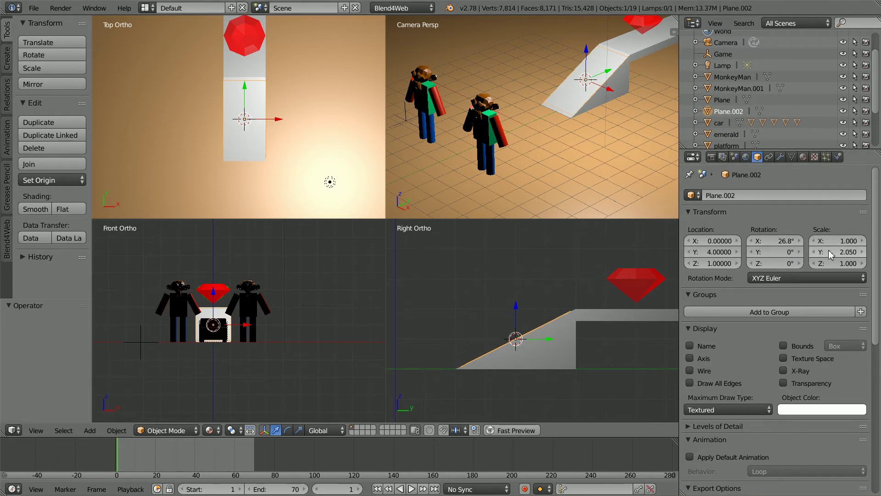
{"action": "left_click_drag", "start_coordinate": [834, 255], "coordinate": [843, 256]}
{"action": "left_click", "coordinate": [864, 257]}
{"action": "left_click", "coordinate": [815, 253]}
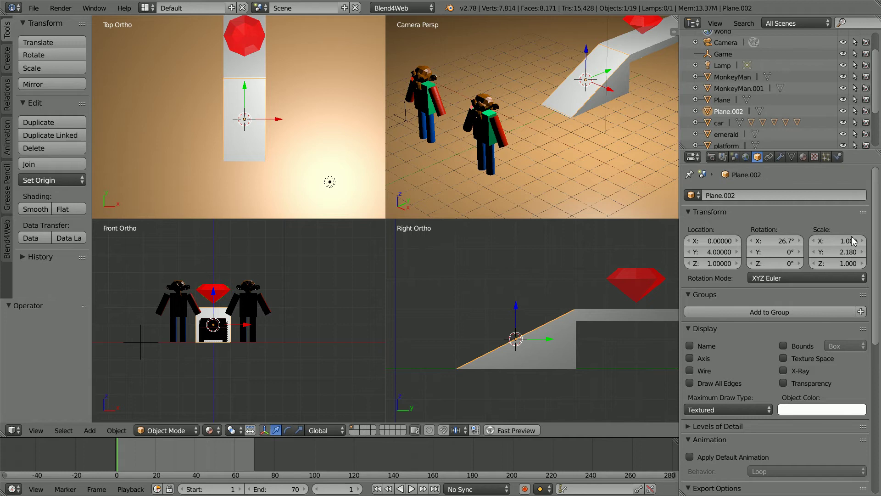
Mark Plane.002 Do Not Render and enable its Object Physics and Collision Bounds.
{"action": "scroll", "coordinate": [874, 235], "scroll_direction": "down", "scroll_amount": 10}
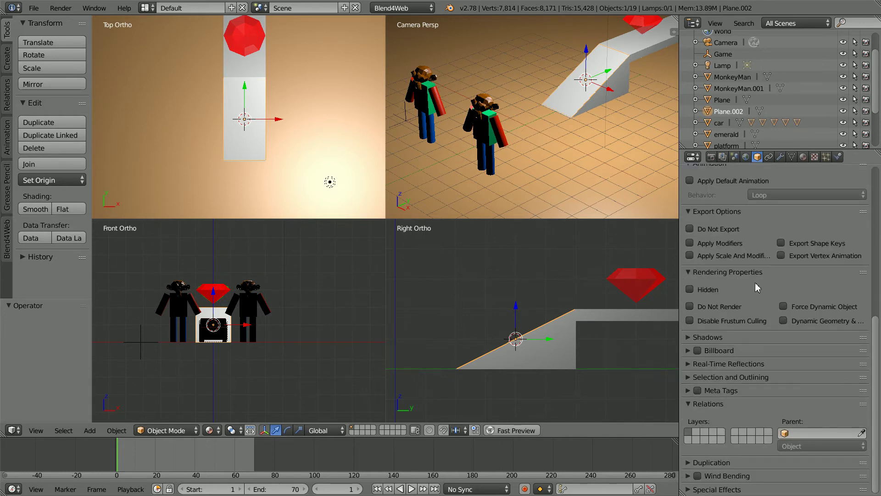
{"action": "left_click", "coordinate": [690, 307]}
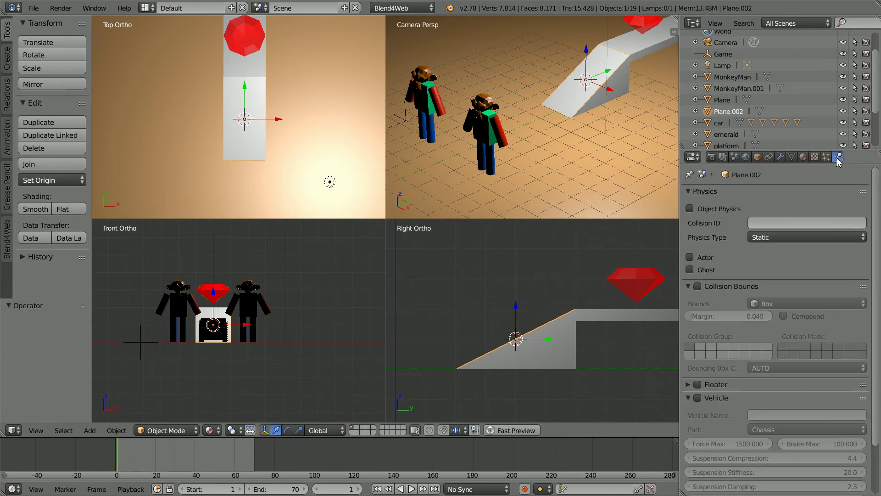
{"action": "left_click", "coordinate": [691, 208]}
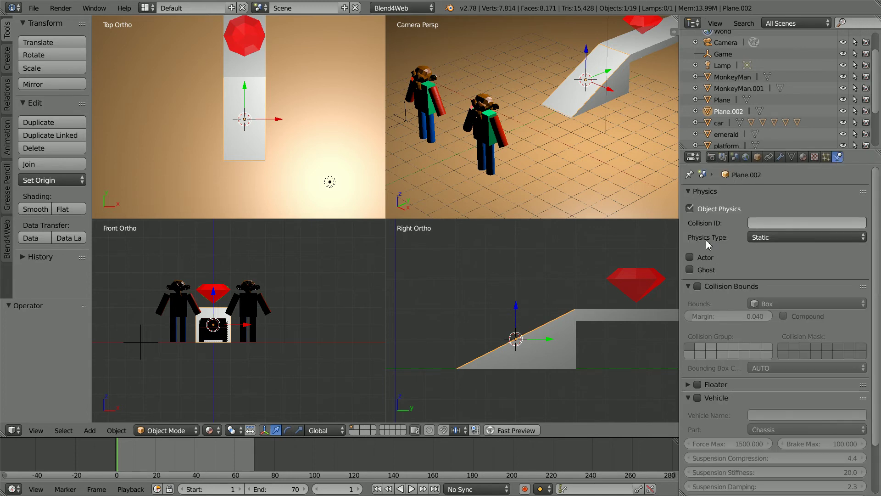
{"action": "left_click", "coordinate": [697, 287]}
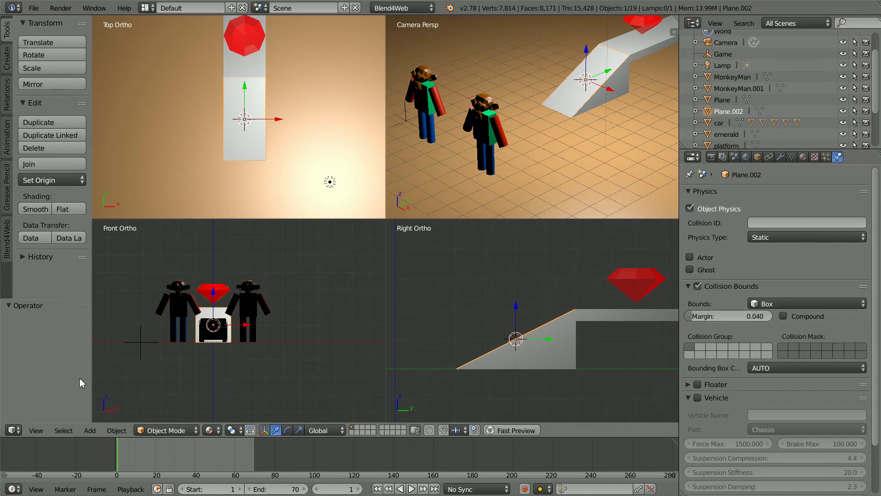
{"action": "left_click", "coordinate": [35, 431]}
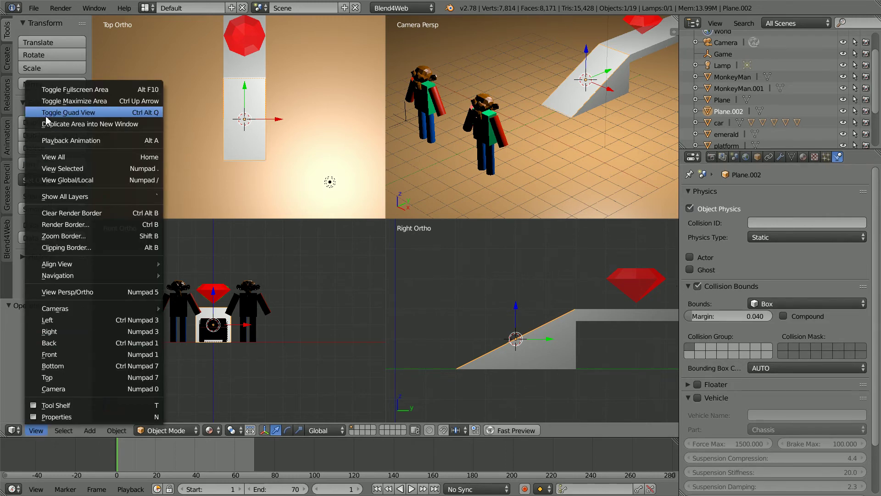
Return to a single camera view, select the platform, and enable Object Physics with Collision Bounds.
{"action": "left_click", "coordinate": [120, 112]}
{"action": "scroll", "coordinate": [378, 202], "scroll_direction": "down", "scroll_amount": 6}
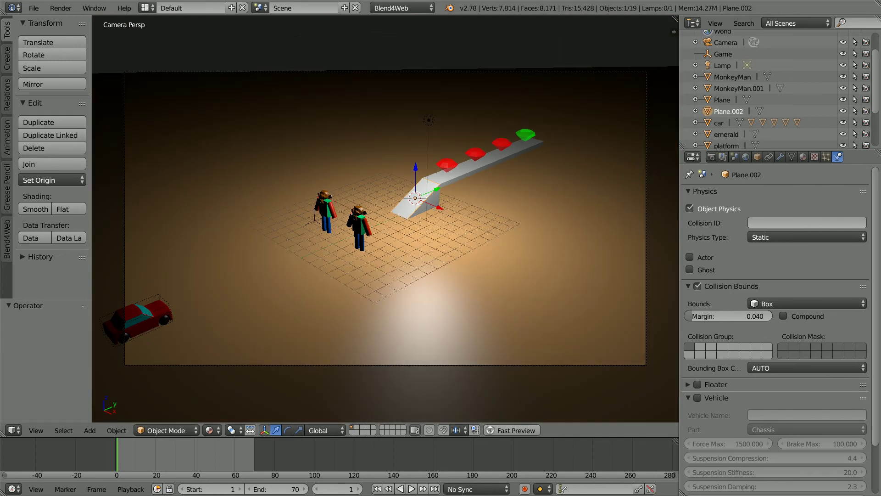
{"action": "right_click", "coordinate": [494, 166]}
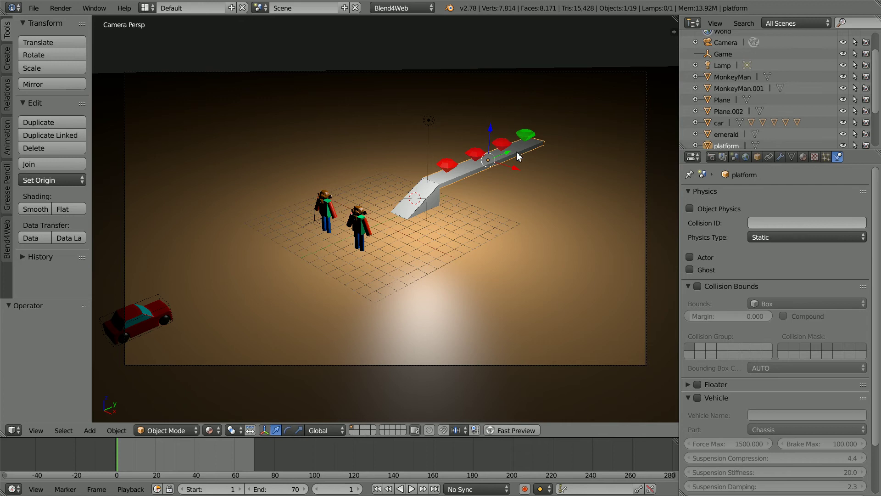
{"action": "left_click", "coordinate": [691, 209]}
{"action": "left_click", "coordinate": [698, 287]}
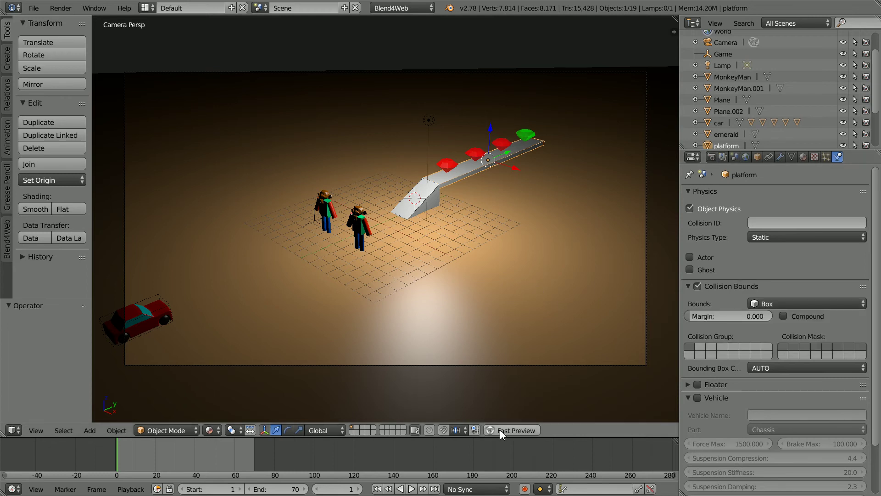
{"action": "left_click", "coordinate": [516, 430]}
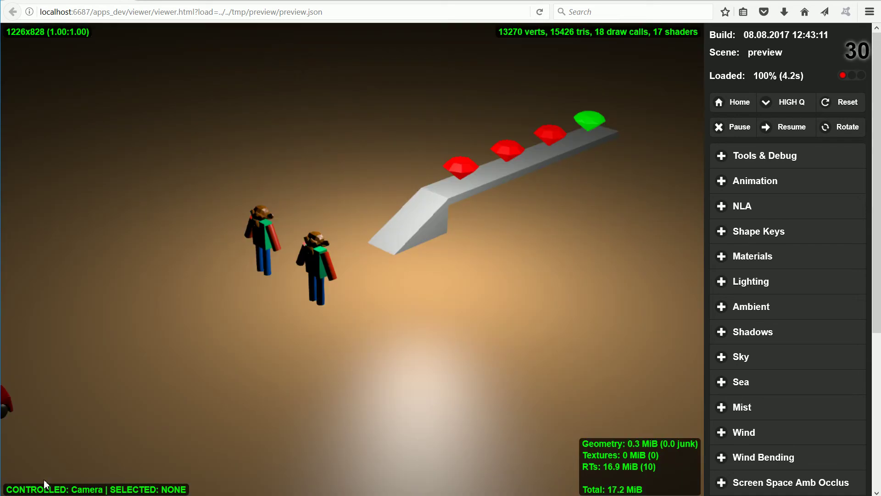
{"action": "scroll", "coordinate": [126, 385], "scroll_direction": "down", "scroll_amount": 2}
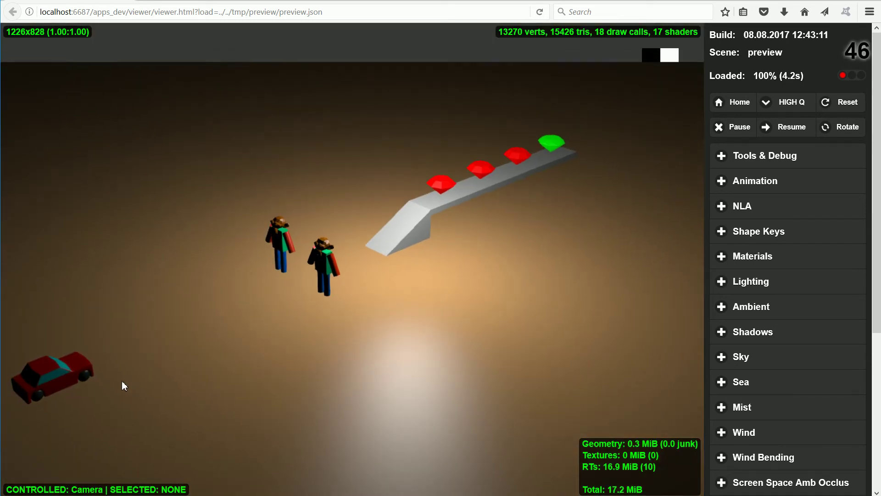
{"action": "left_click", "coordinate": [122, 381]}
{"action": "left_click", "coordinate": [78, 360]}
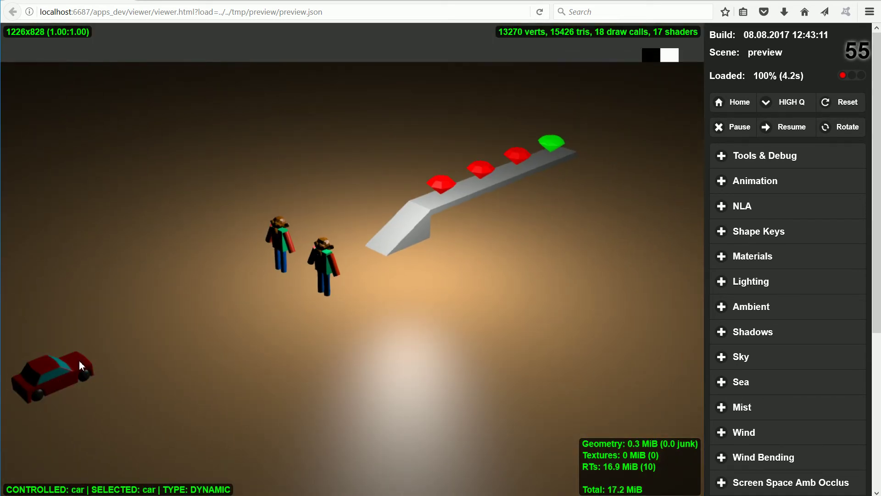
{"action": "key", "text": "w"}
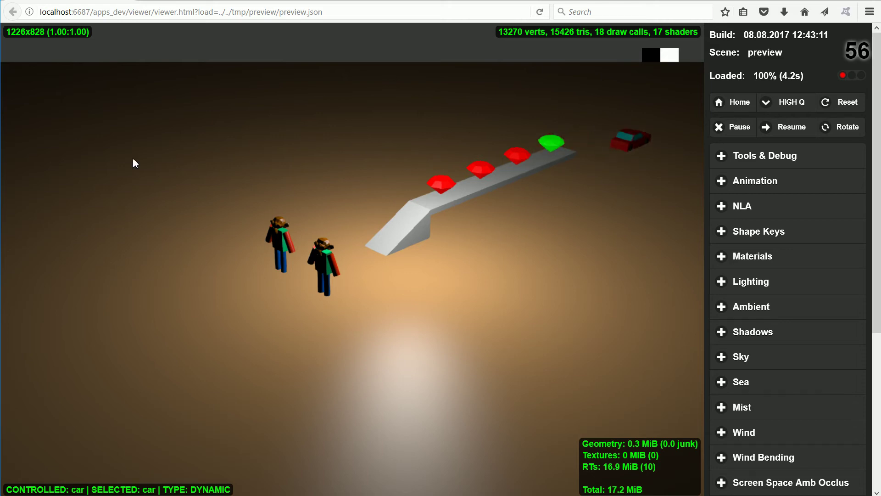
{"action": "key", "text": "alt+Tab"}
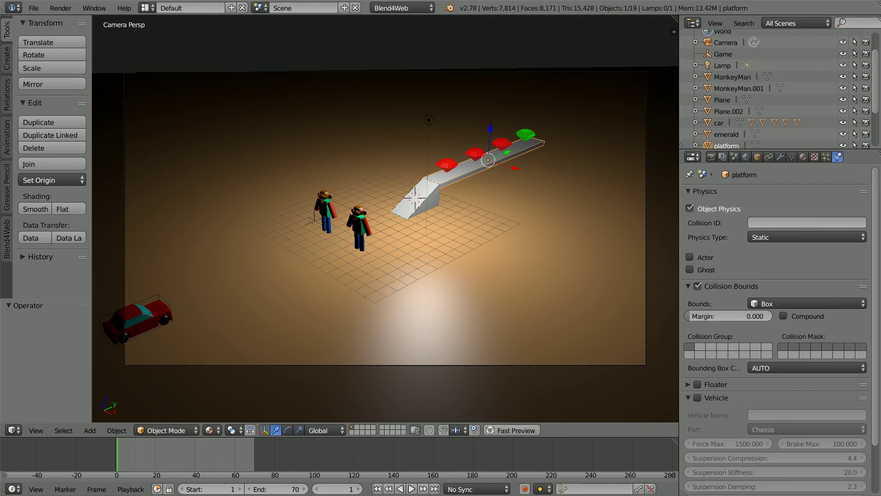
Give MonkeyMan and MonkeyMan.001 a Box collision shape with Collision Bounds unchecked.
{"action": "right_click", "coordinate": [362, 224]}
{"action": "left_click", "coordinate": [762, 303]}
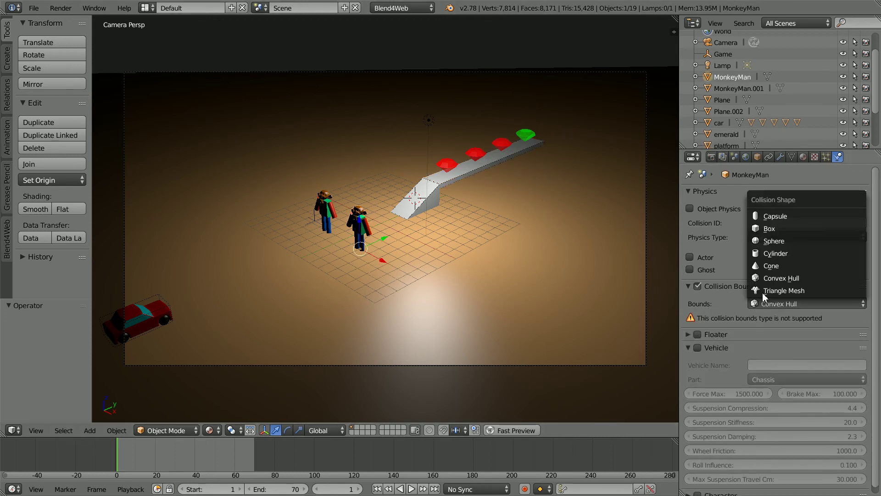
{"action": "left_click", "coordinate": [770, 232]}
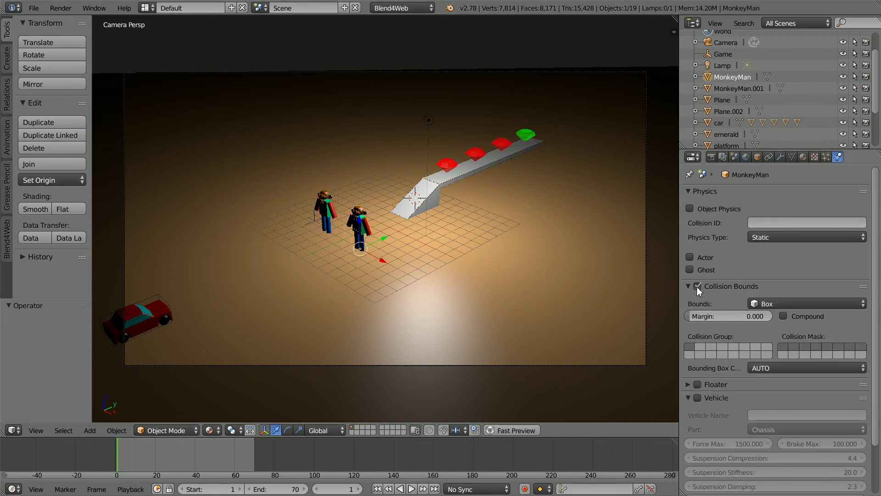
{"action": "left_click", "coordinate": [697, 285]}
{"action": "right_click", "coordinate": [326, 212]}
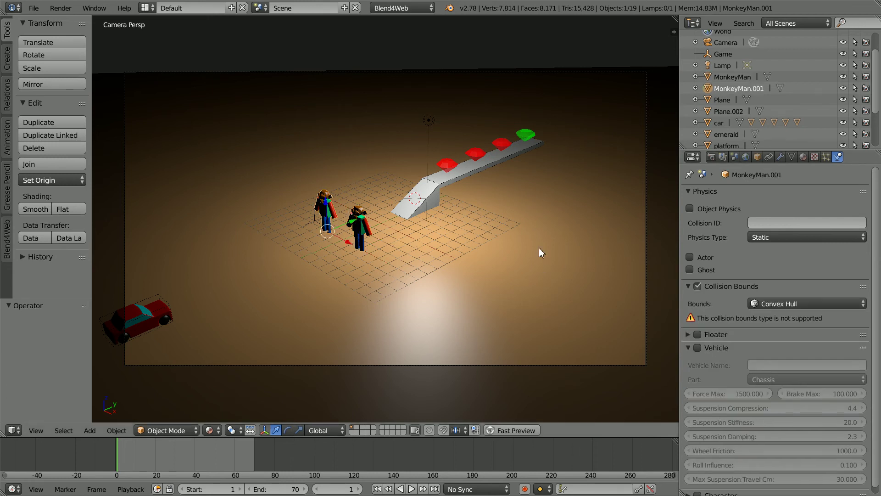
{"action": "left_click", "coordinate": [770, 304]}
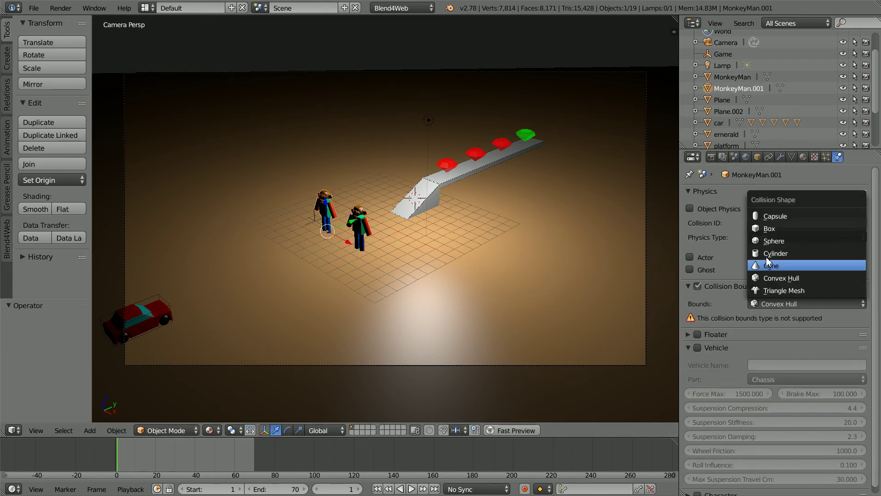
{"action": "left_click", "coordinate": [774, 229]}
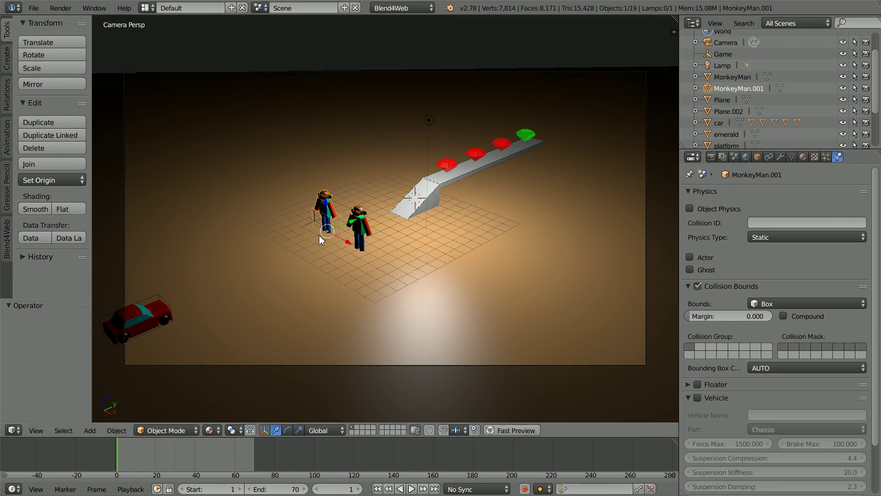
{"action": "left_click", "coordinate": [698, 287]}
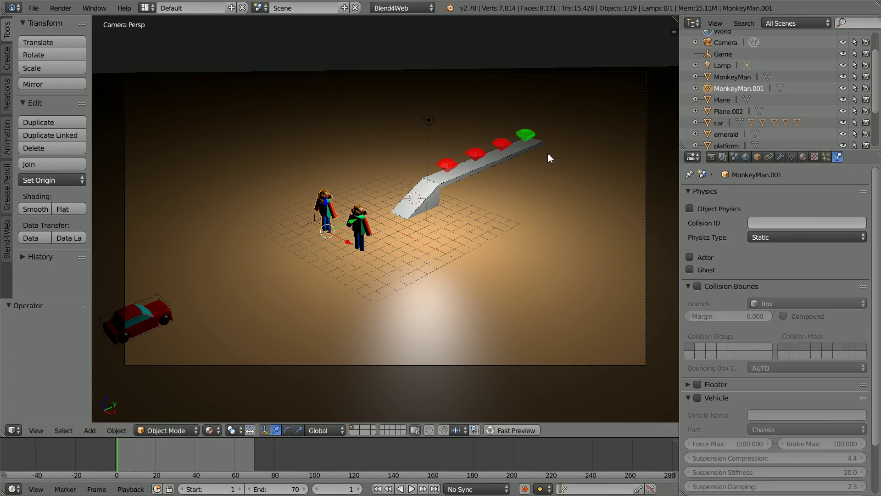
Reselect MonkeyMan, show its Object transform settings, and bring up the Add menu.
{"action": "left_click", "coordinate": [368, 232]}
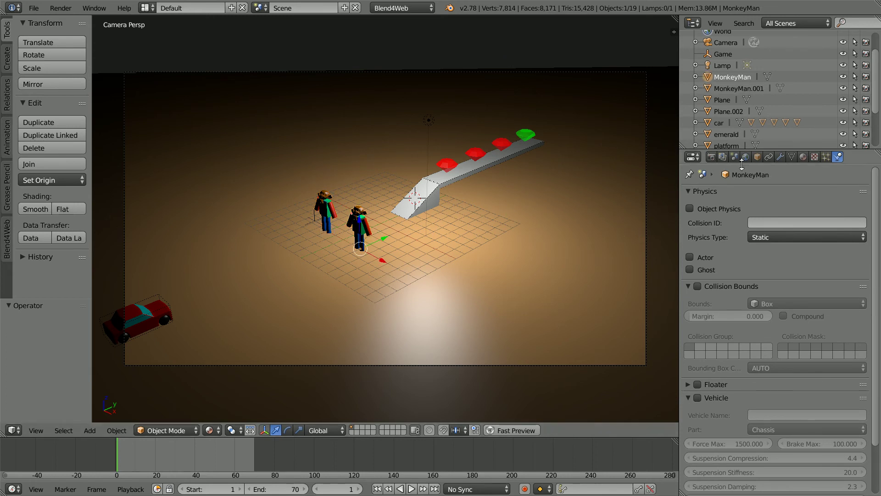
{"action": "left_click", "coordinate": [758, 158]}
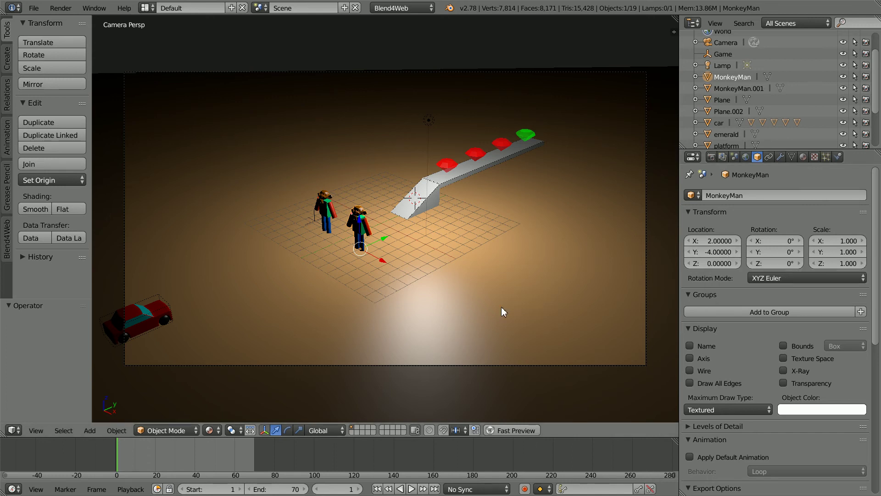
{"action": "left_click", "coordinate": [90, 430]}
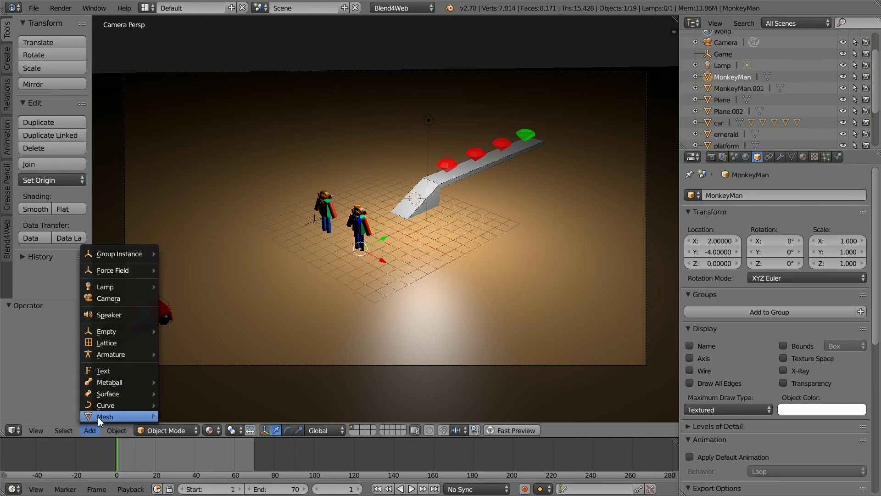
Add a cube and place it at Location X 2, Y -4.
{"action": "mouse_move", "coordinate": [99, 418]}
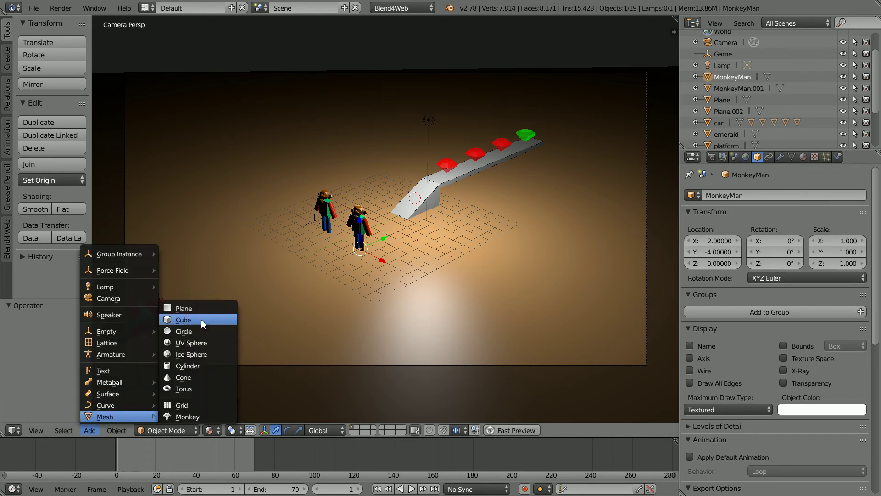
{"action": "left_click", "coordinate": [200, 320]}
{"action": "left_click", "coordinate": [713, 240]}
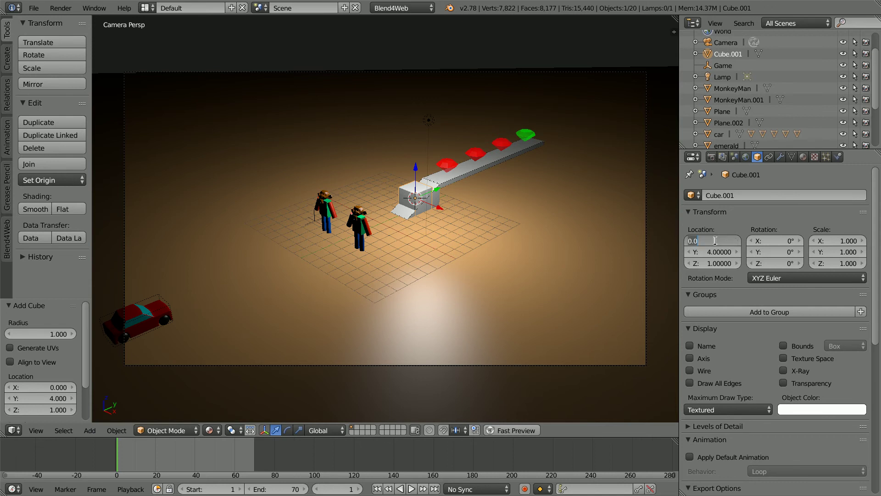
{"action": "type", "text": "2"}
{"action": "key", "text": "Return"}
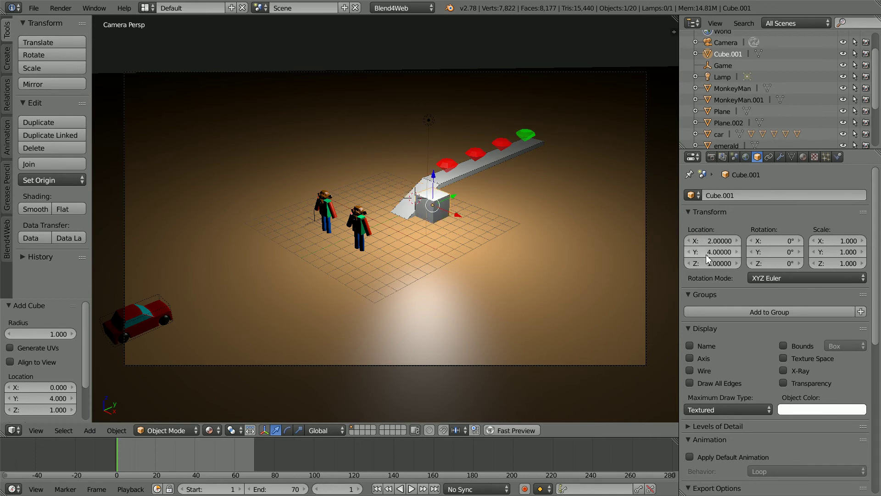
{"action": "left_click", "coordinate": [718, 252]}
{"action": "key", "text": "BackSpace"}
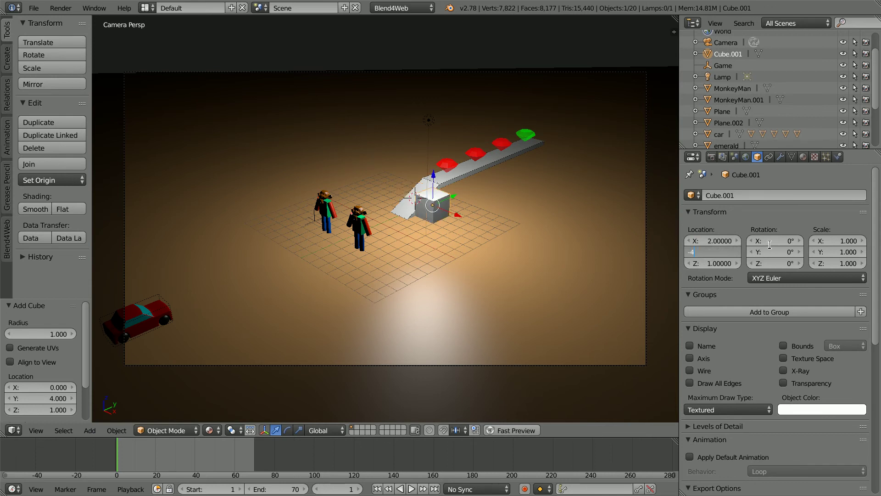
{"action": "type", "text": "-4"}
{"action": "key", "text": "Return"}
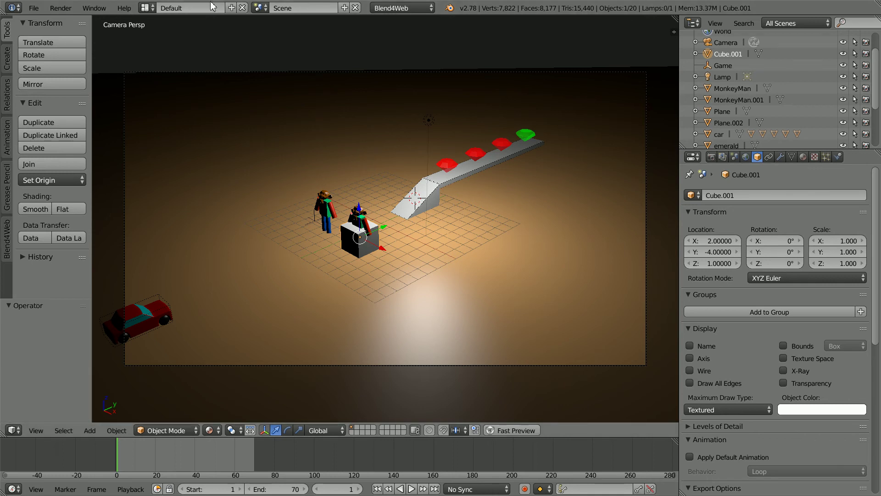
Toggle Quad View with Solid viewport shading and zoom in on the ortho views.
{"action": "left_click", "coordinate": [30, 429]}
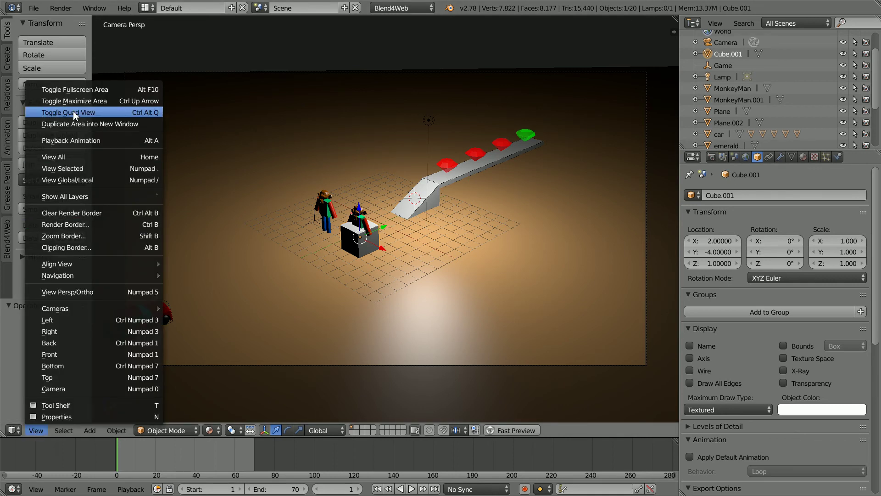
{"action": "left_click", "coordinate": [108, 113]}
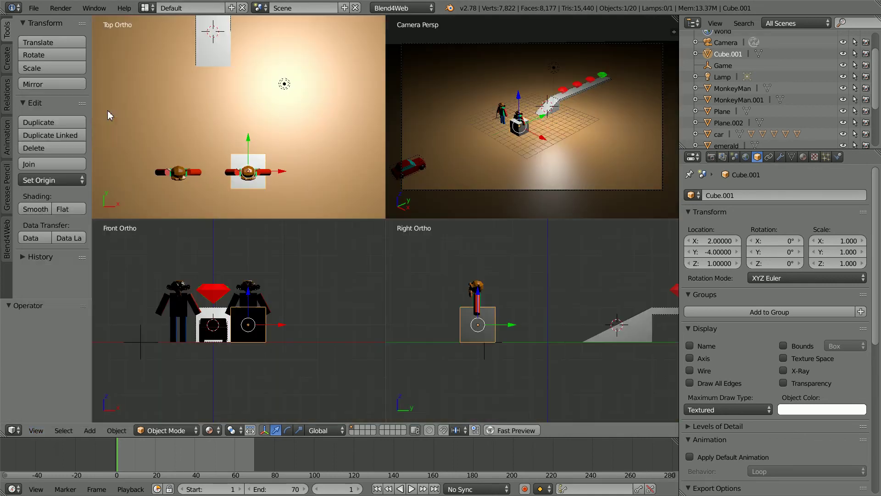
{"action": "left_click", "coordinate": [210, 430]}
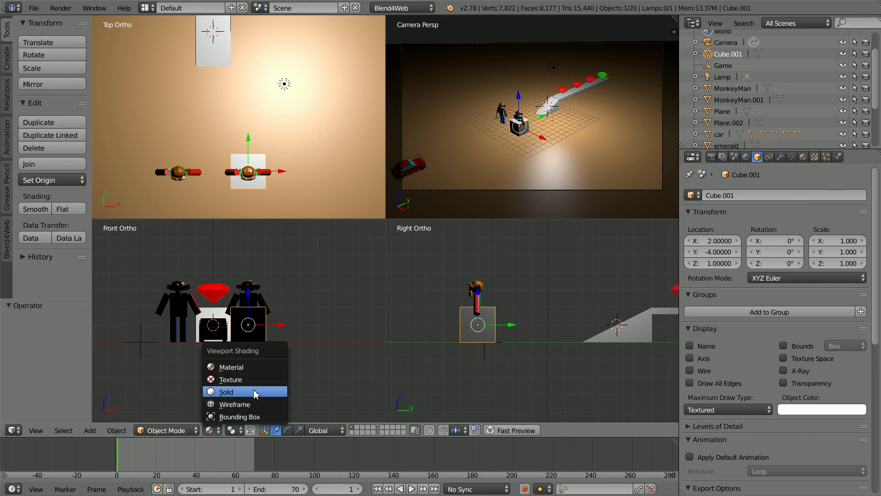
{"action": "left_click", "coordinate": [225, 393]}
{"action": "scroll", "coordinate": [320, 181], "scroll_direction": "up", "scroll_amount": 1}
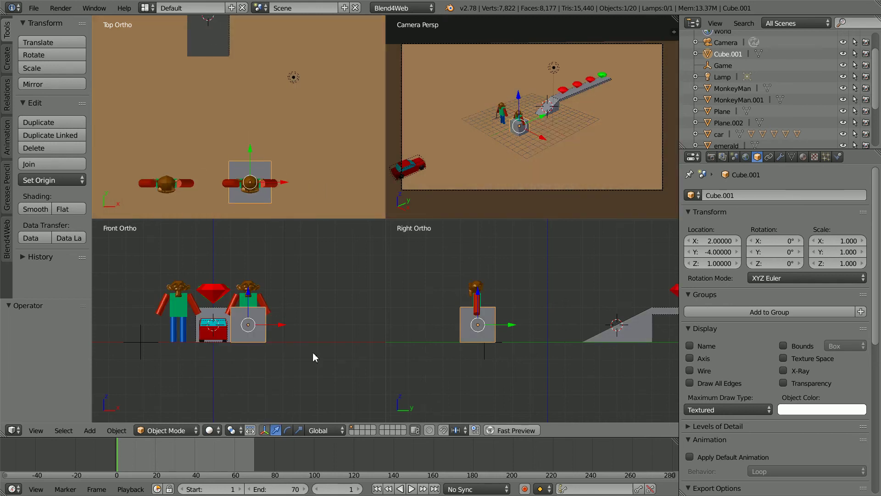
{"action": "scroll", "coordinate": [314, 354], "scroll_direction": "up", "scroll_amount": 3}
{"action": "scroll", "coordinate": [443, 372], "scroll_direction": "up", "scroll_amount": 3}
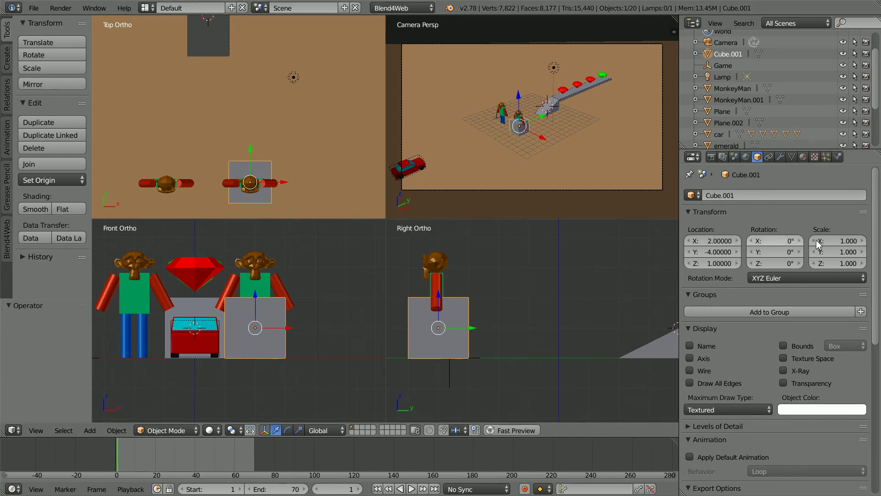
Scale the cube to X 0.430, Y 0.180 and nudge it along Y around the right statue.
{"action": "left_click_drag", "start_coordinate": [841, 242], "coordinate": [809, 255]}
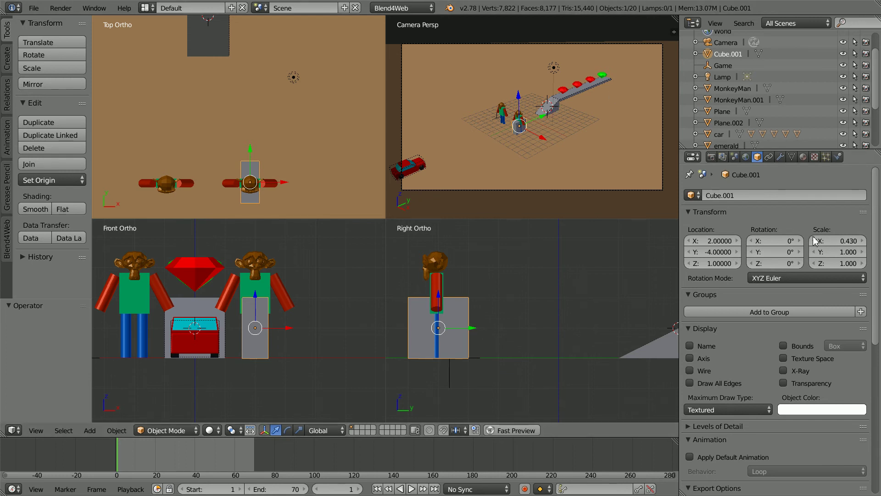
{"action": "left_click_drag", "start_coordinate": [845, 258], "coordinate": [806, 269]}
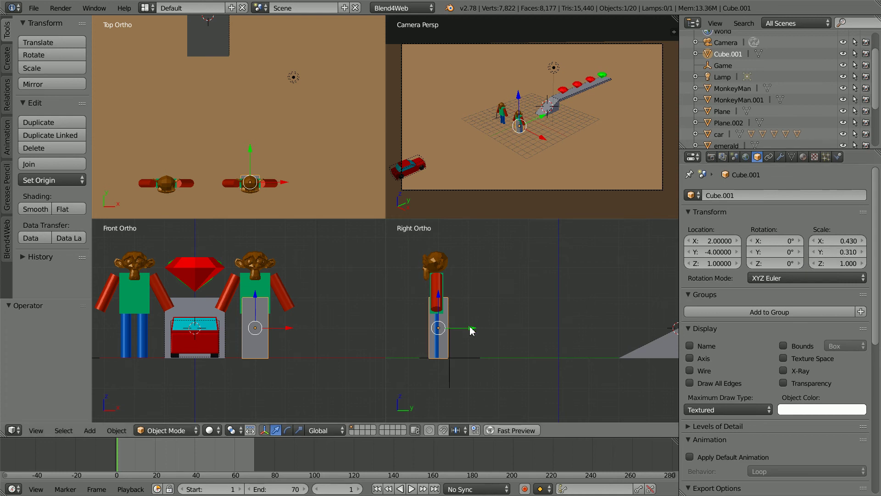
{"action": "left_click_drag", "start_coordinate": [471, 330], "coordinate": [469, 333]}
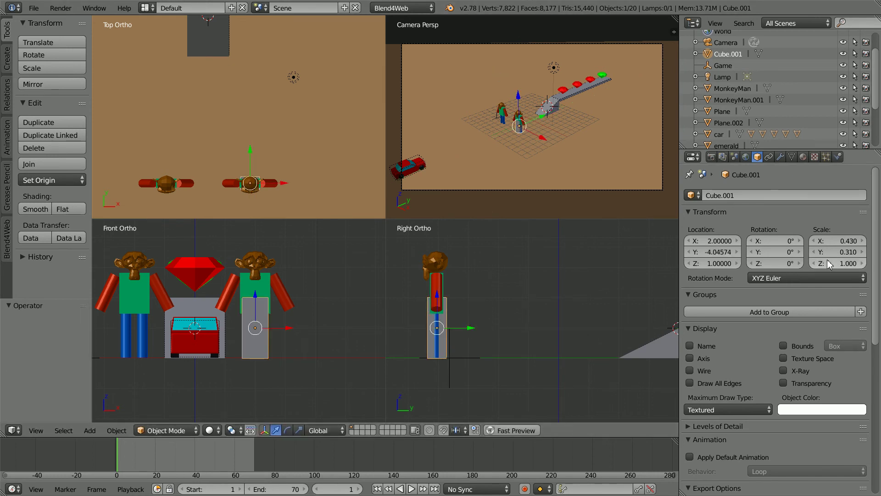
{"action": "left_click_drag", "start_coordinate": [844, 256], "coordinate": [836, 261]}
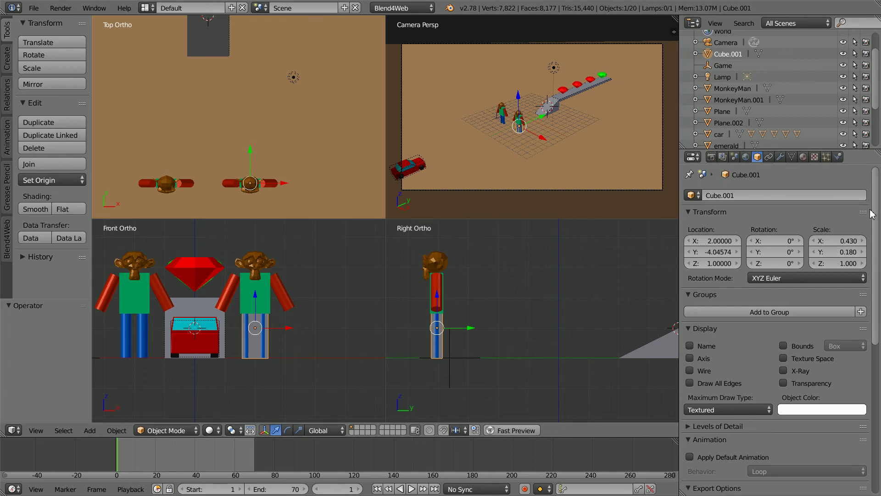
{"action": "scroll", "coordinate": [860, 380], "scroll_direction": "down", "scroll_amount": 12}
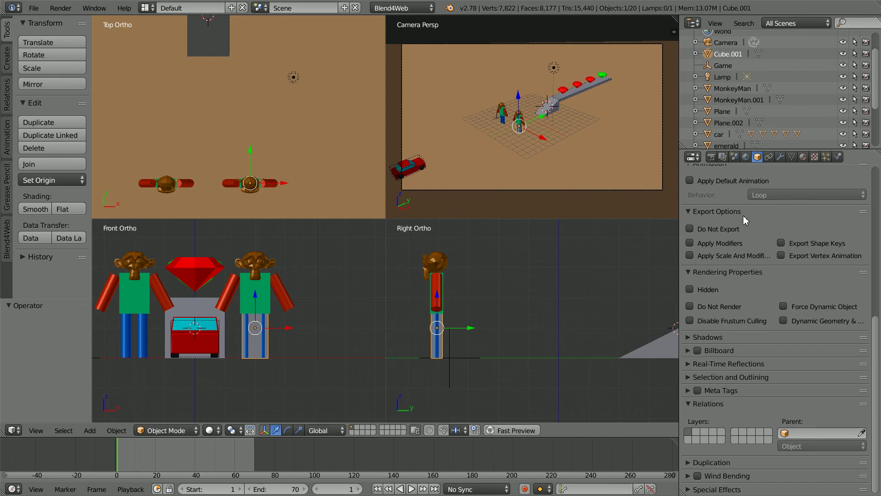
Check Apply Scale And Modifiers and Do Not Render, enable Object Physics and Collision Bounds, then duplicate the box.
{"action": "left_click", "coordinate": [690, 256]}
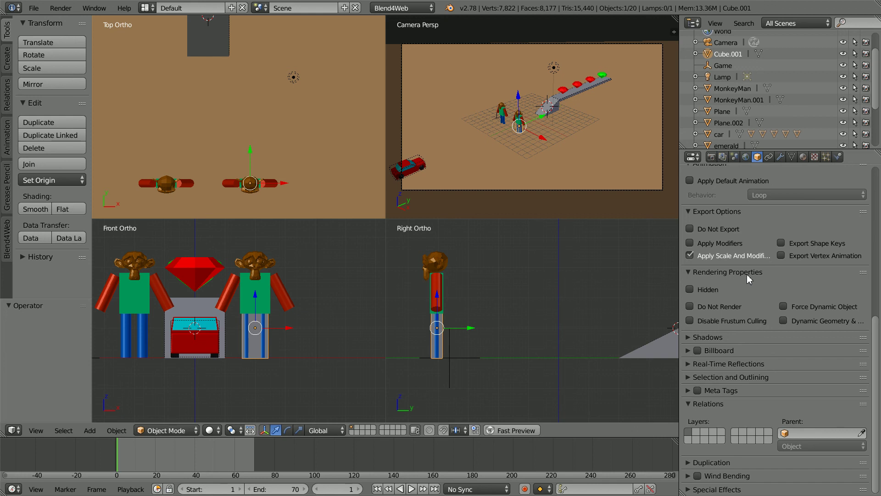
{"action": "left_click", "coordinate": [690, 307]}
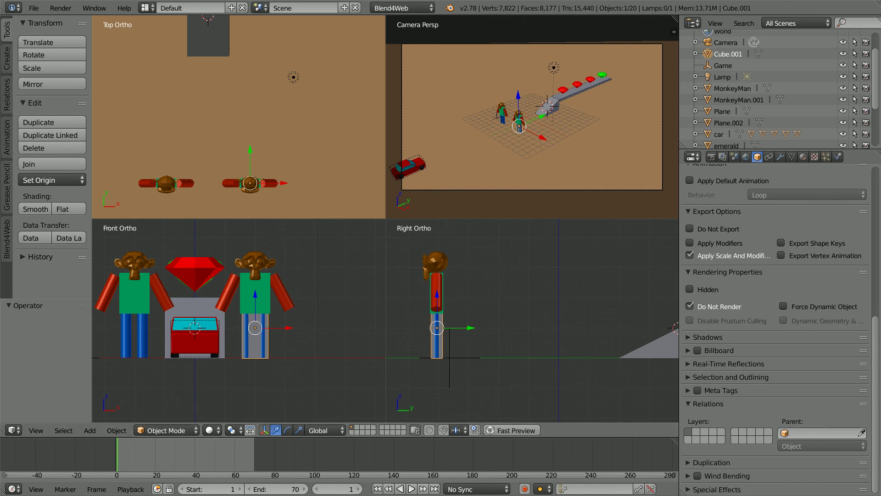
{"action": "left_click", "coordinate": [838, 157]}
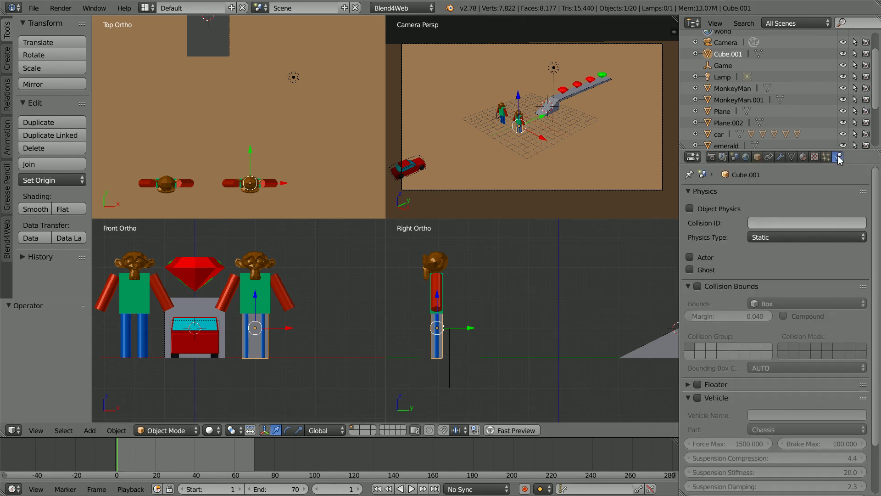
{"action": "left_click", "coordinate": [692, 209]}
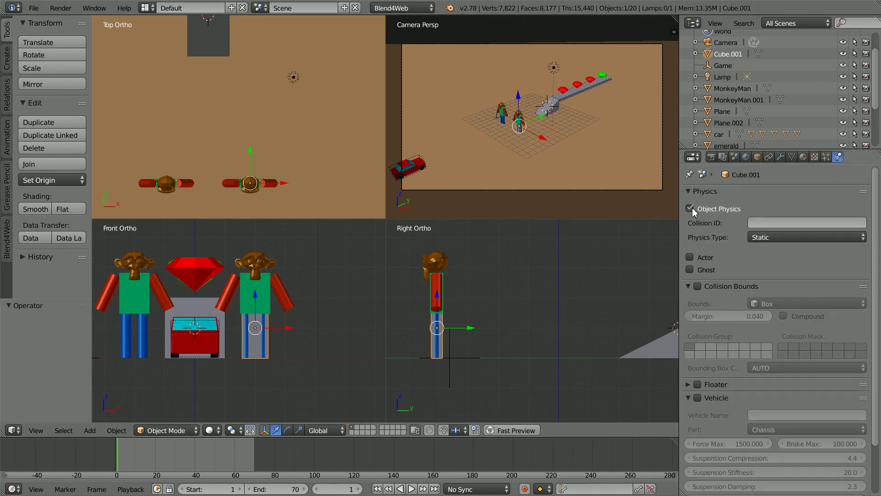
{"action": "left_click", "coordinate": [697, 287]}
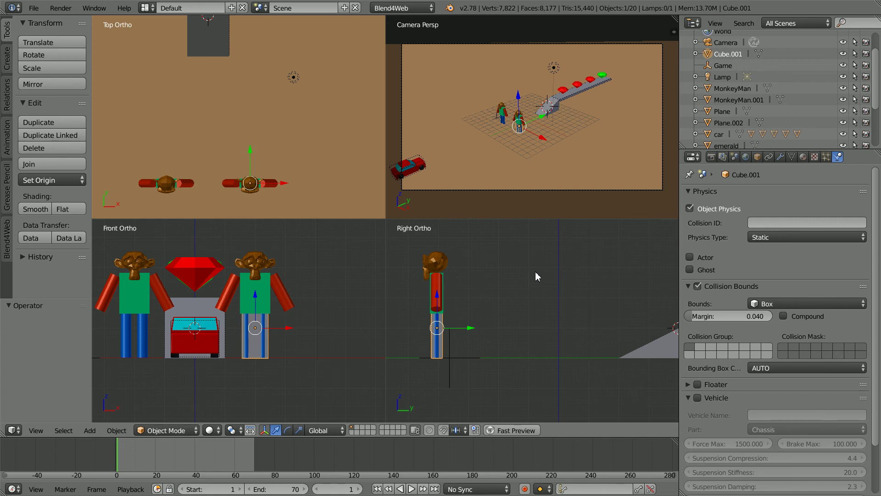
{"action": "key", "text": "shift+d"}
Drop the duplicate box in place and set its Location X to -2 on the left statue.
{"action": "key", "text": "Escape"}
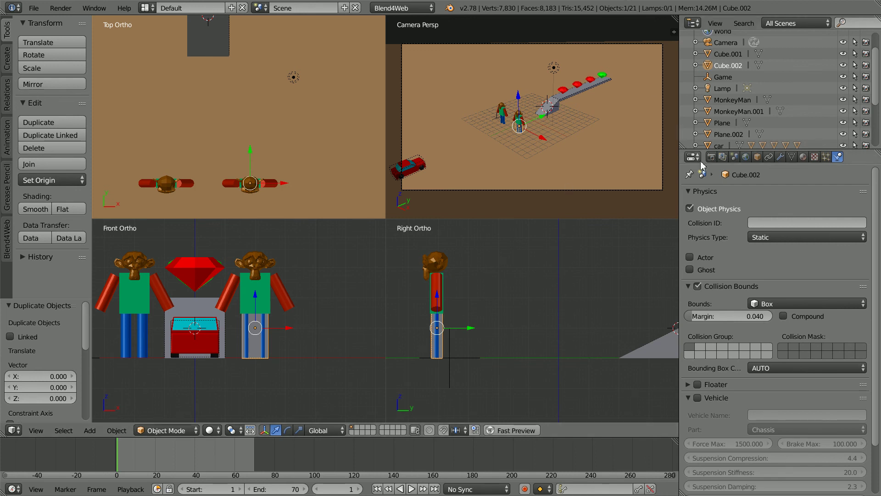
{"action": "left_click", "coordinate": [757, 157]}
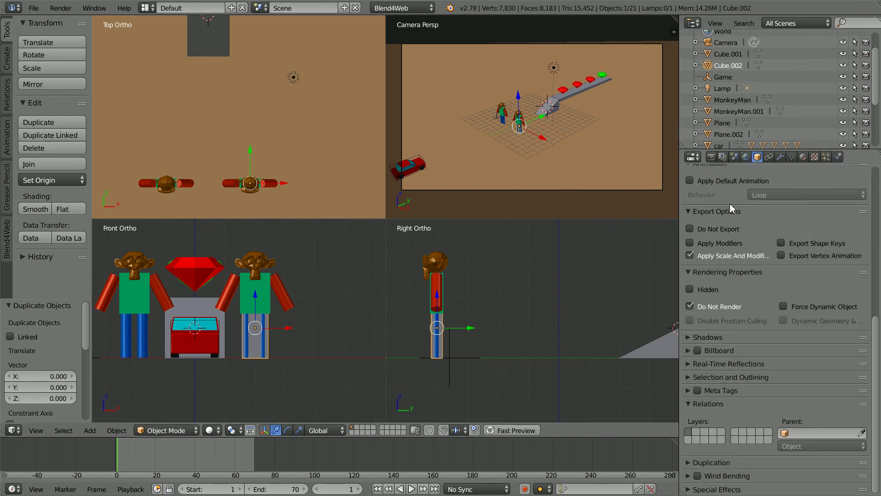
{"action": "left_click_drag", "start_coordinate": [878, 334], "coordinate": [877, 186]}
{"action": "left_click", "coordinate": [723, 243]}
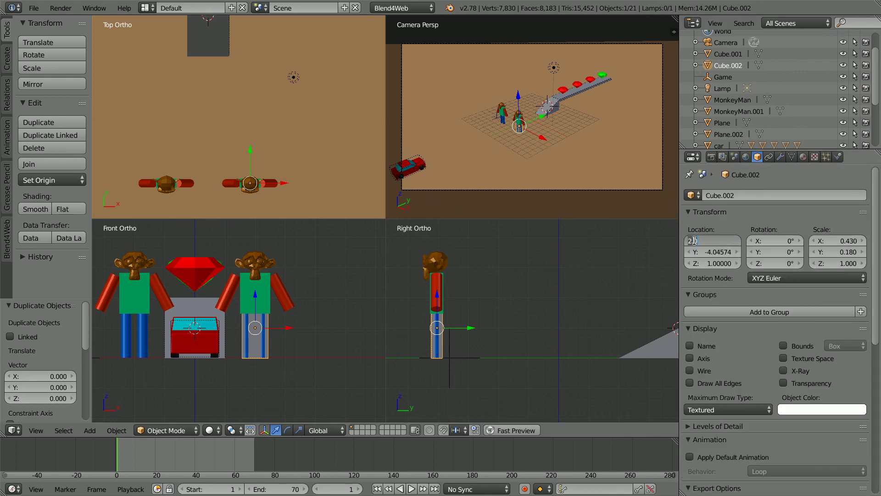
{"action": "double_click", "coordinate": [691, 242]}
{"action": "key", "text": "Return"}
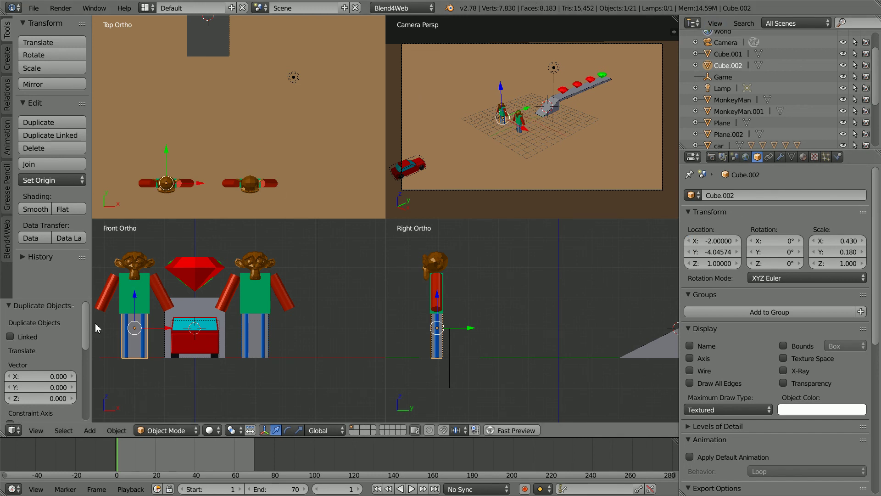
Turn off Quad View, switch to Material shading, and drive the car toward the statues.
{"action": "left_click", "coordinate": [34, 431]}
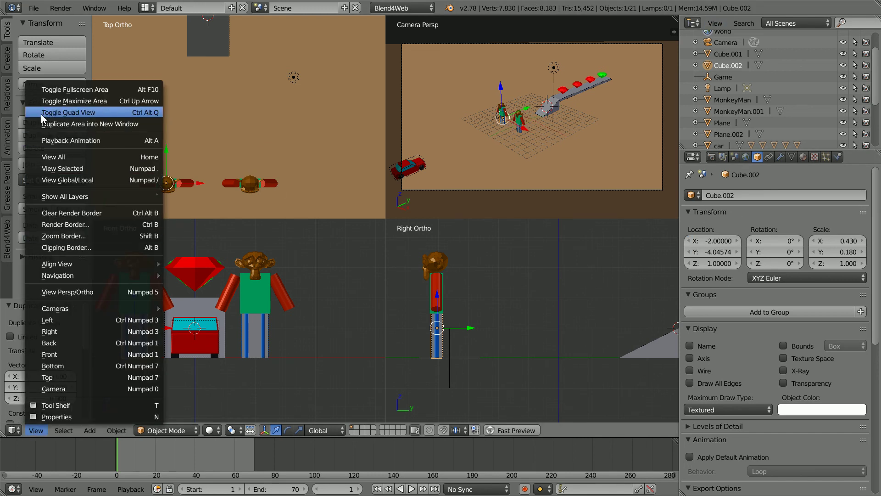
{"action": "left_click", "coordinate": [210, 430]}
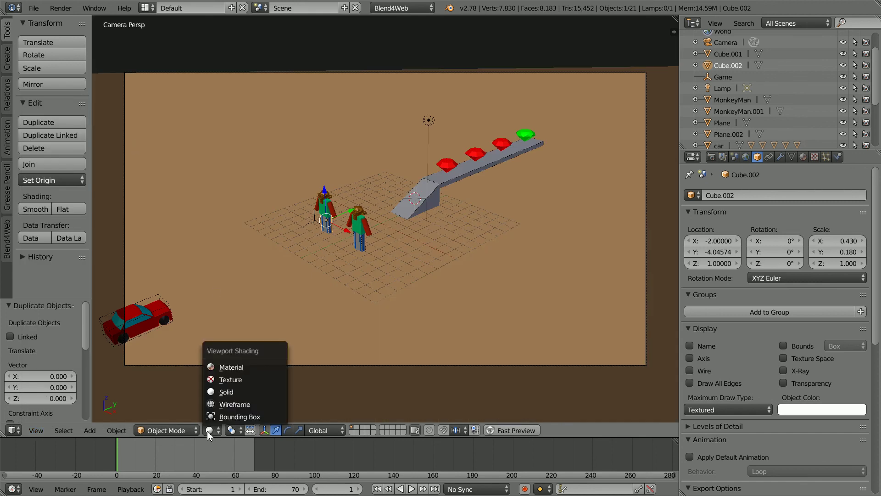
{"action": "left_click", "coordinate": [231, 367]}
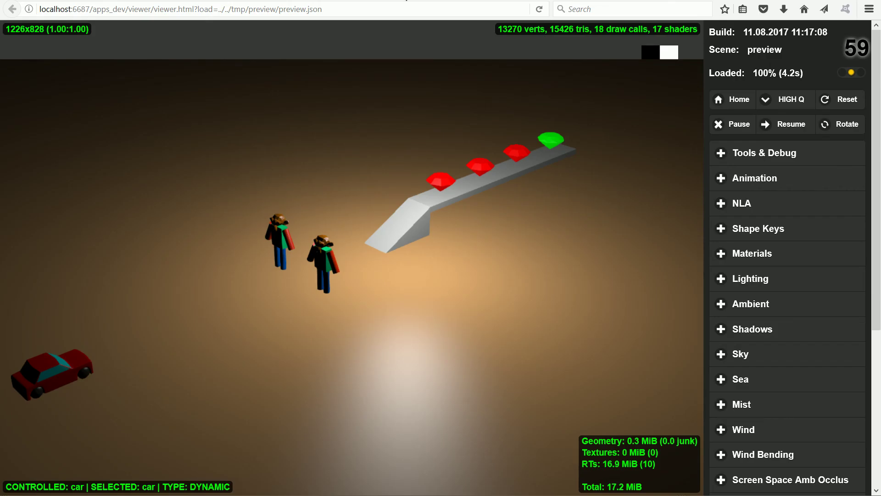
{"action": "key", "text": "w"}
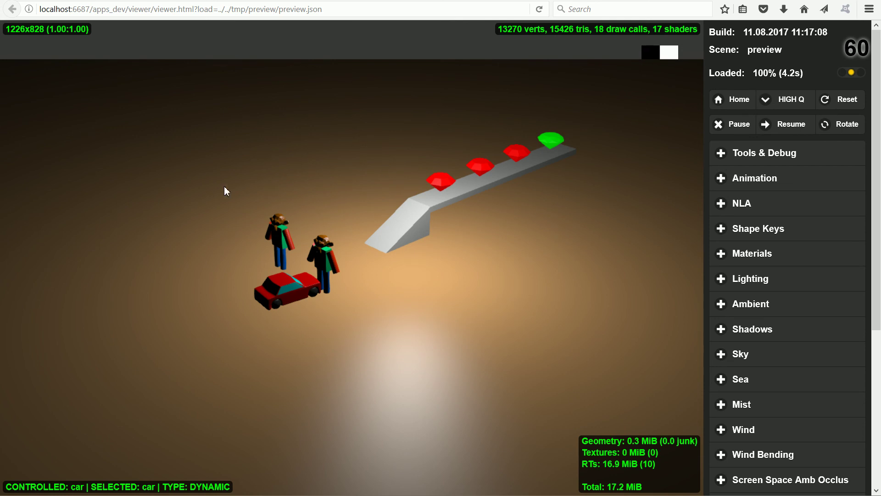
Reverse the car back away from the monkey statues with the S key.
{"action": "key", "text": "s"}
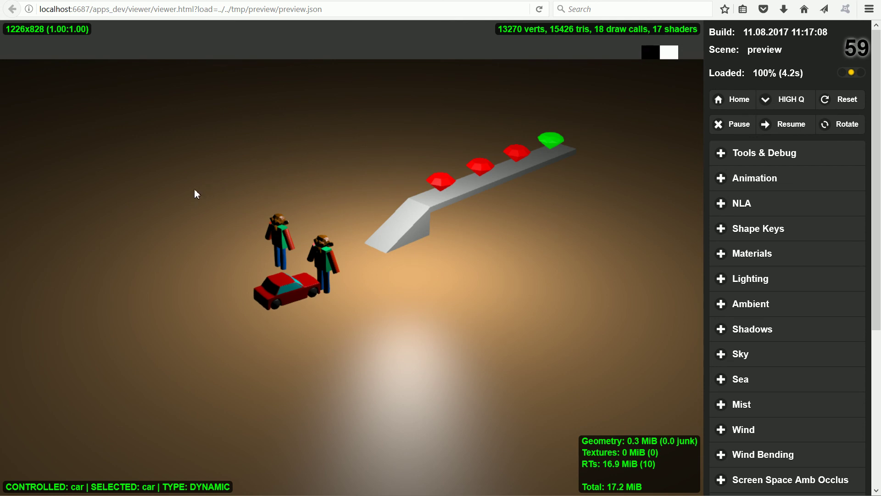